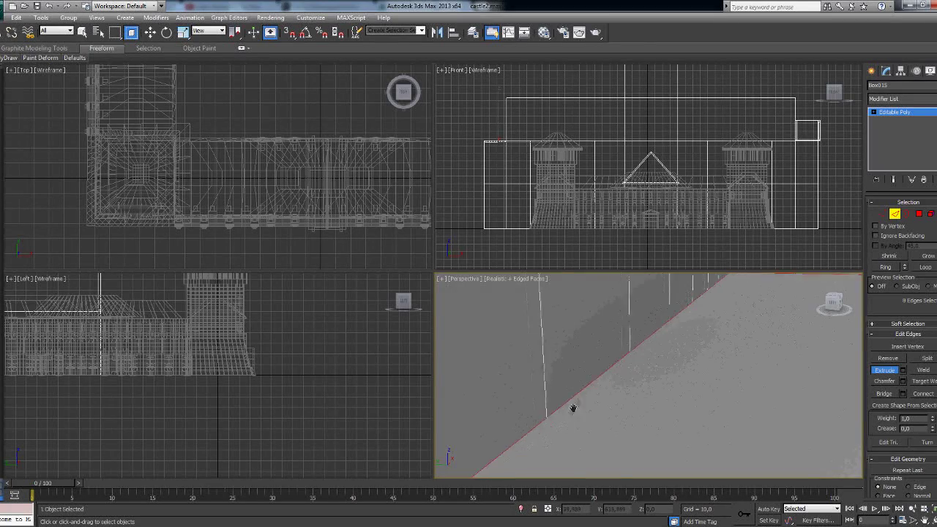
- Add the wall-top edges around corners, stepped walls and large blocks until the whole castle rim is selected
{"action": "middle_click_drag", "start_coordinate": [571, 408], "coordinate": [549, 401], "text": "alt"}
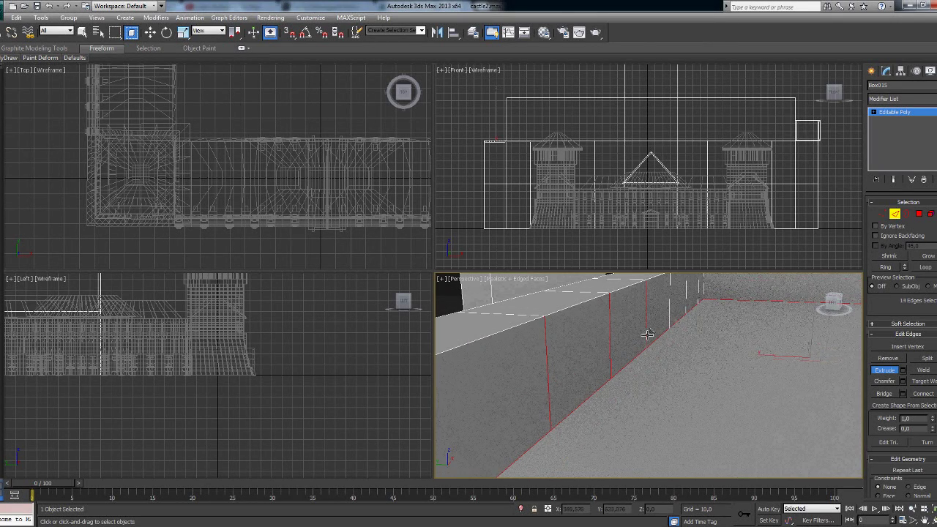
{"action": "mouse_move", "coordinate": [647, 335]}
{"action": "middle_mouse_down", "text": "alt"}
{"action": "mouse_move", "coordinate": [618, 360]}
{"action": "mouse_move", "coordinate": [674, 359]}
{"action": "middle_mouse_up", "text": "alt"}
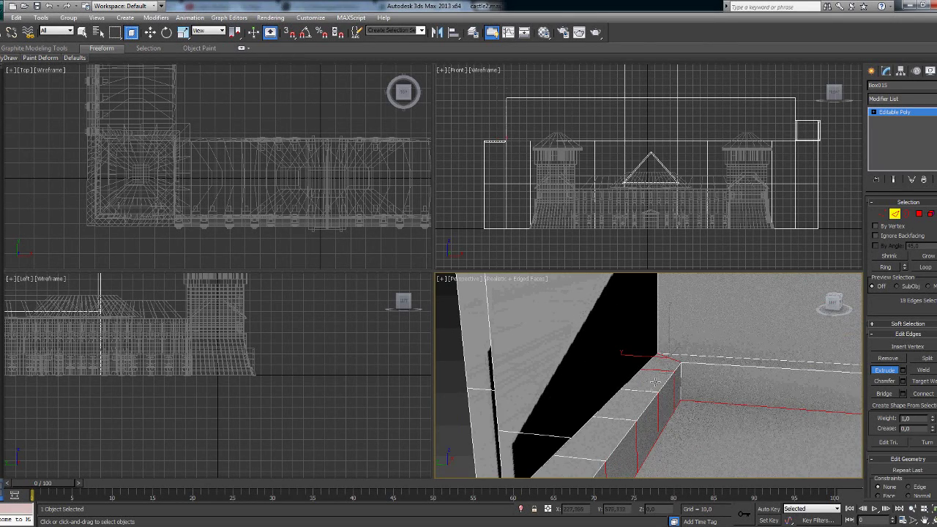
{"action": "mouse_move", "coordinate": [612, 419]}
{"action": "middle_mouse_down", "text": "alt"}
{"action": "mouse_move", "coordinate": [705, 379]}
{"action": "mouse_move", "coordinate": [638, 427]}
{"action": "mouse_move", "coordinate": [607, 430]}
{"action": "middle_mouse_up", "text": "alt"}
{"action": "middle_click_drag", "start_coordinate": [629, 470], "coordinate": [597, 460], "text": "alt"}
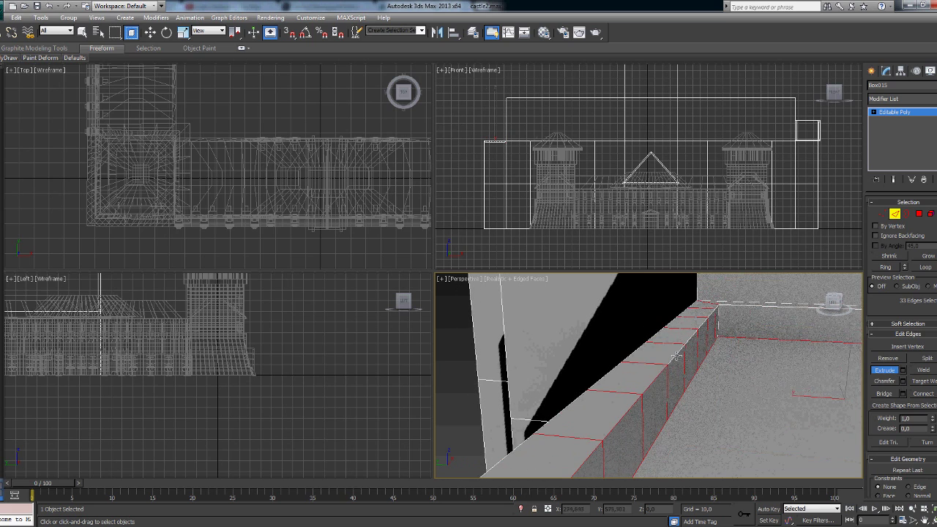
{"action": "middle_click_drag", "start_coordinate": [677, 357], "coordinate": [558, 442], "text": "alt"}
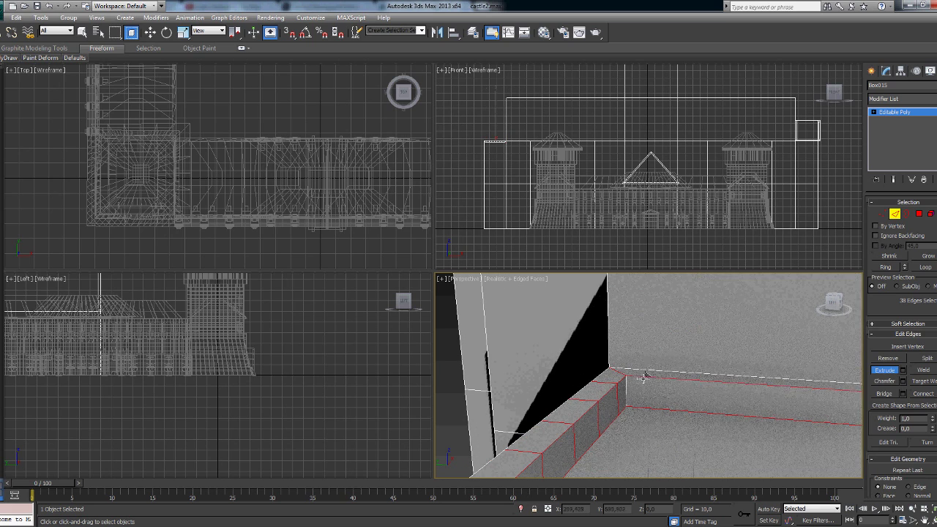
{"action": "mouse_move", "coordinate": [627, 388]}
{"action": "middle_mouse_down", "text": "alt"}
{"action": "mouse_move", "coordinate": [737, 280]}
{"action": "mouse_move", "coordinate": [655, 346]}
{"action": "mouse_move", "coordinate": [679, 394]}
{"action": "mouse_move", "coordinate": [656, 389]}
{"action": "mouse_move", "coordinate": [733, 396]}
{"action": "middle_mouse_up", "text": "alt"}
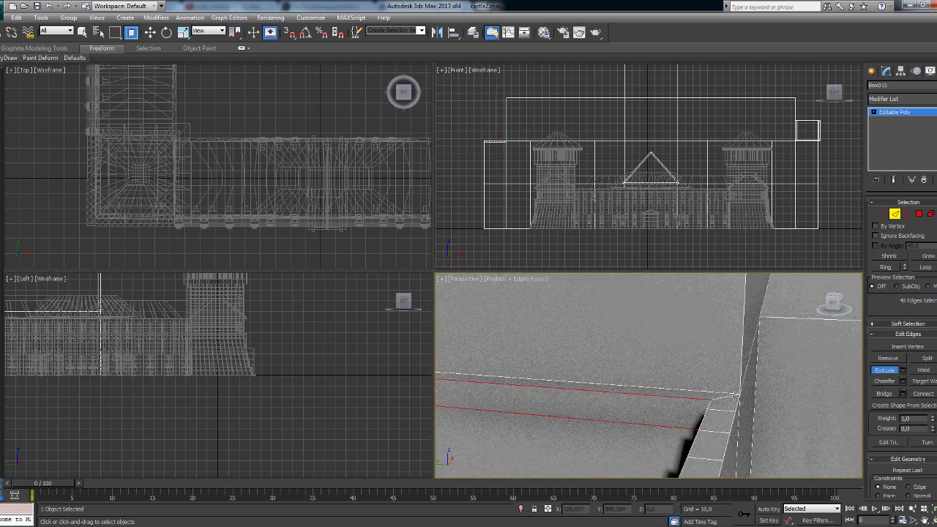
{"action": "middle_click_drag", "start_coordinate": [704, 457], "coordinate": [704, 334], "text": "alt"}
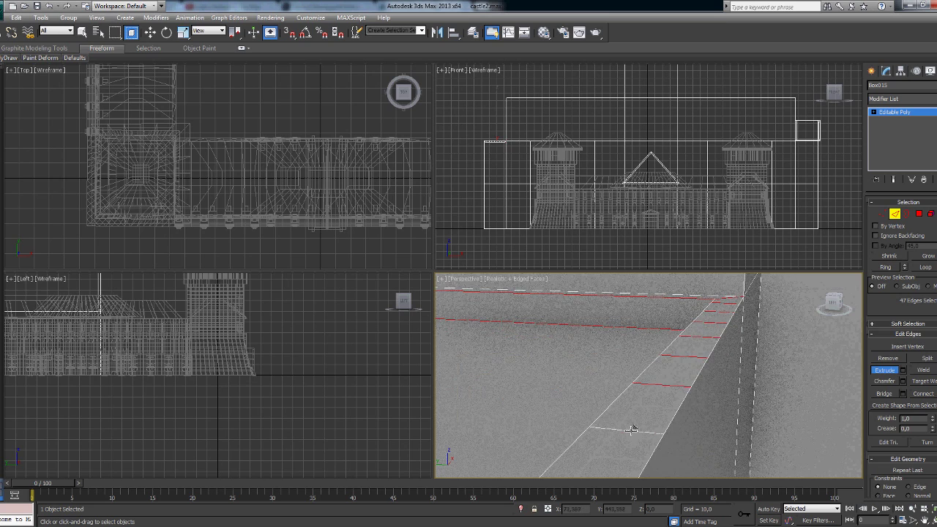
{"action": "mouse_move", "coordinate": [632, 430]}
{"action": "middle_mouse_down", "text": "alt"}
{"action": "mouse_move", "coordinate": [774, 373]}
{"action": "mouse_move", "coordinate": [714, 437]}
{"action": "middle_mouse_up", "text": "alt"}
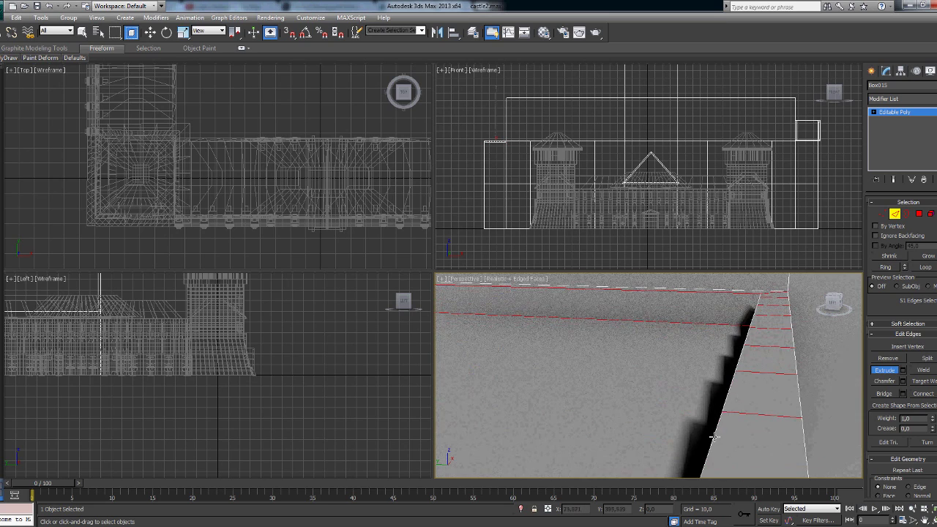
{"action": "mouse_move", "coordinate": [744, 344]}
{"action": "middle_mouse_down", "text": "alt"}
{"action": "mouse_move", "coordinate": [761, 415]}
{"action": "mouse_move", "coordinate": [730, 442]}
{"action": "mouse_move", "coordinate": [809, 326]}
{"action": "middle_mouse_up", "text": "alt"}
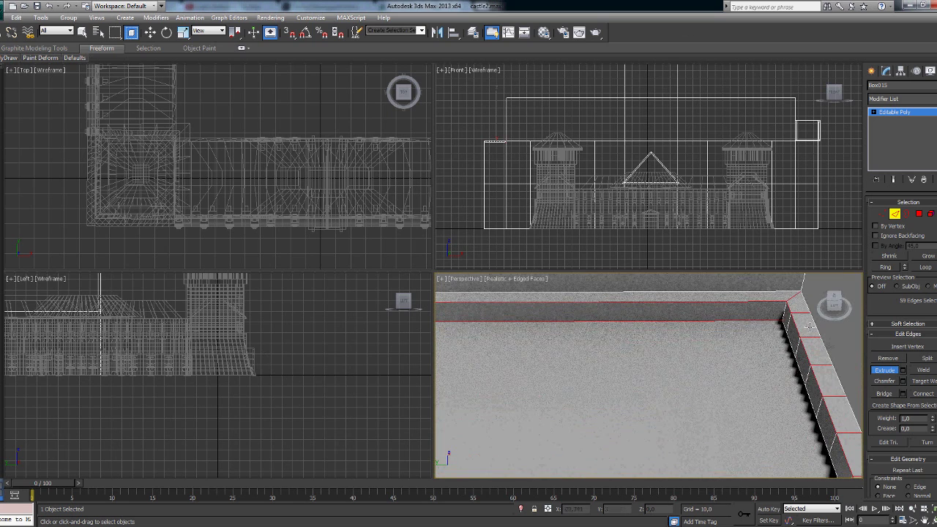
{"action": "middle_click_drag", "start_coordinate": [818, 414], "coordinate": [813, 432], "text": "alt"}
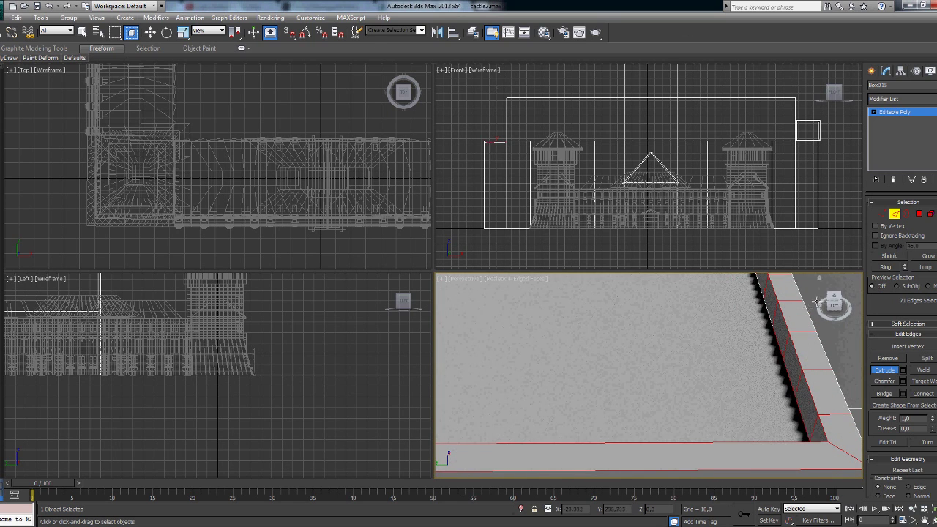
{"action": "mouse_move", "coordinate": [816, 302]}
{"action": "middle_mouse_down", "text": "alt"}
{"action": "mouse_move", "coordinate": [649, 359]}
{"action": "mouse_move", "coordinate": [540, 293]}
{"action": "mouse_move", "coordinate": [605, 402]}
{"action": "mouse_move", "coordinate": [671, 356]}
{"action": "mouse_move", "coordinate": [613, 391]}
{"action": "mouse_move", "coordinate": [760, 371]}
{"action": "mouse_move", "coordinate": [665, 377]}
{"action": "middle_mouse_up", "text": "alt"}
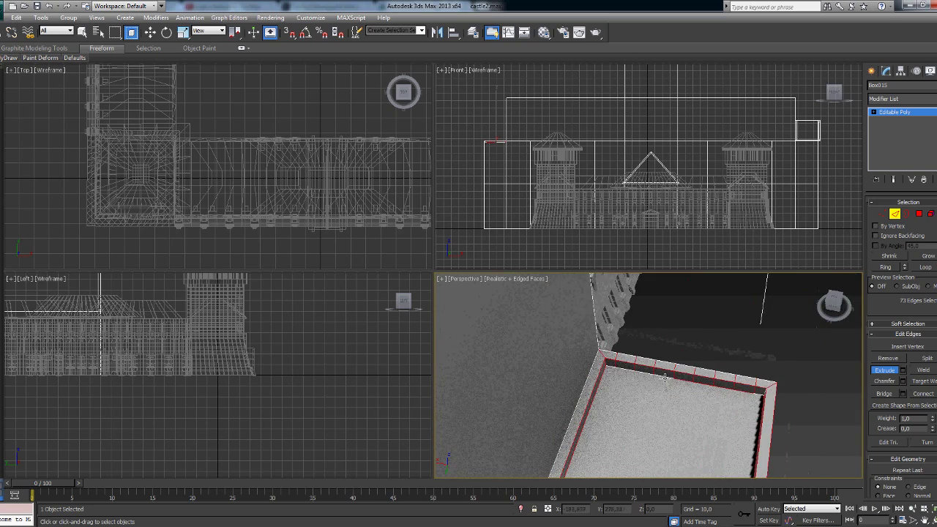
{"action": "mouse_move", "coordinate": [610, 369]}
{"action": "middle_mouse_down", "text": "alt"}
{"action": "mouse_move", "coordinate": [676, 315]}
{"action": "mouse_move", "coordinate": [769, 391]}
{"action": "mouse_move", "coordinate": [716, 329]}
{"action": "mouse_move", "coordinate": [707, 393]}
{"action": "mouse_move", "coordinate": [715, 429]}
{"action": "mouse_move", "coordinate": [762, 410]}
{"action": "middle_mouse_up", "text": "alt"}
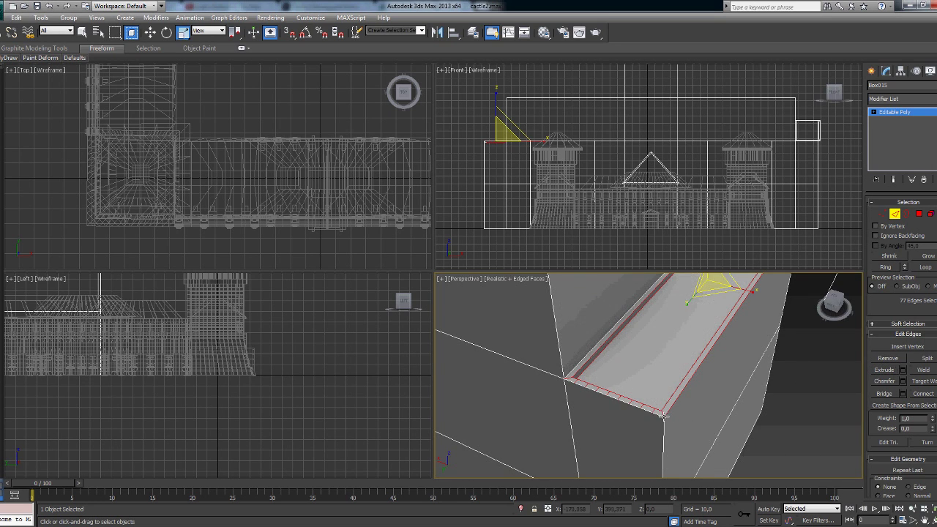
- In Polygon mode, select the single top face of the long wall block
{"action": "mouse_move", "coordinate": [663, 414]}
{"action": "middle_mouse_down", "text": "alt"}
{"action": "mouse_move", "coordinate": [659, 429]}
{"action": "mouse_move", "coordinate": [828, 388]}
{"action": "mouse_move", "coordinate": [613, 318]}
{"action": "mouse_move", "coordinate": [606, 481]}
{"action": "middle_mouse_up", "text": "alt"}
{"action": "key", "text": "1"}
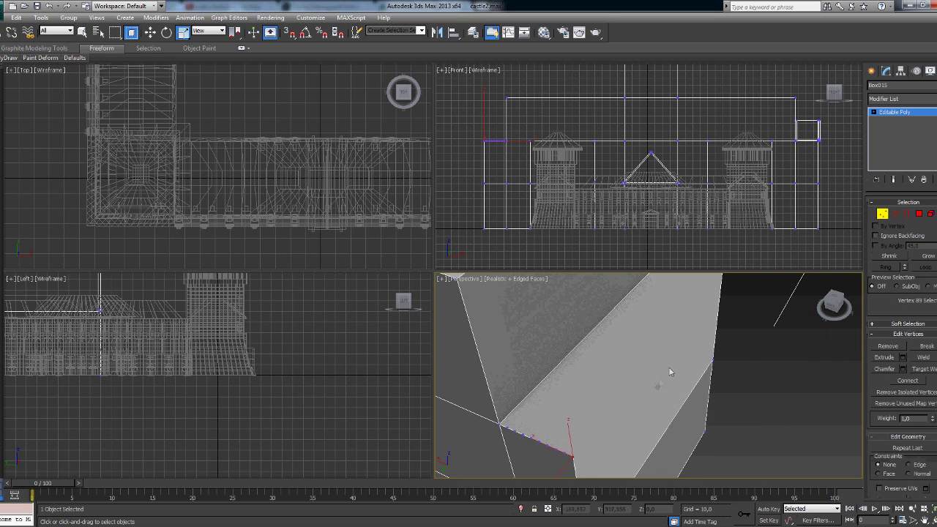
{"action": "middle_click_drag", "start_coordinate": [610, 377], "coordinate": [673, 369], "text": "alt"}
{"action": "left_click", "coordinate": [641, 348]}
{"action": "mouse_move", "coordinate": [736, 444]}
{"action": "middle_mouse_down", "text": "alt"}
{"action": "mouse_move", "coordinate": [659, 370]}
{"action": "mouse_move", "coordinate": [678, 416]}
{"action": "mouse_move", "coordinate": [591, 389]}
{"action": "mouse_move", "coordinate": [552, 269]}
{"action": "mouse_move", "coordinate": [649, 364]}
{"action": "middle_mouse_up", "text": "alt"}
{"action": "key", "text": "4"}
{"action": "left_click", "coordinate": [654, 397]}
- Try extruding the wall-top face, then undo it and switch to scaling
{"action": "scroll", "coordinate": [649, 364], "scroll_direction": "down", "scroll_amount": 3}
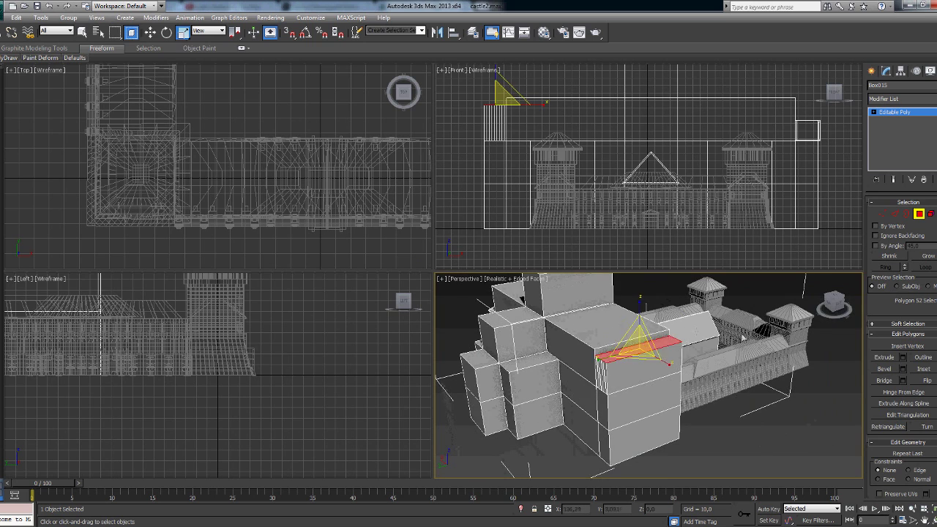
{"action": "key", "text": "shift+e"}
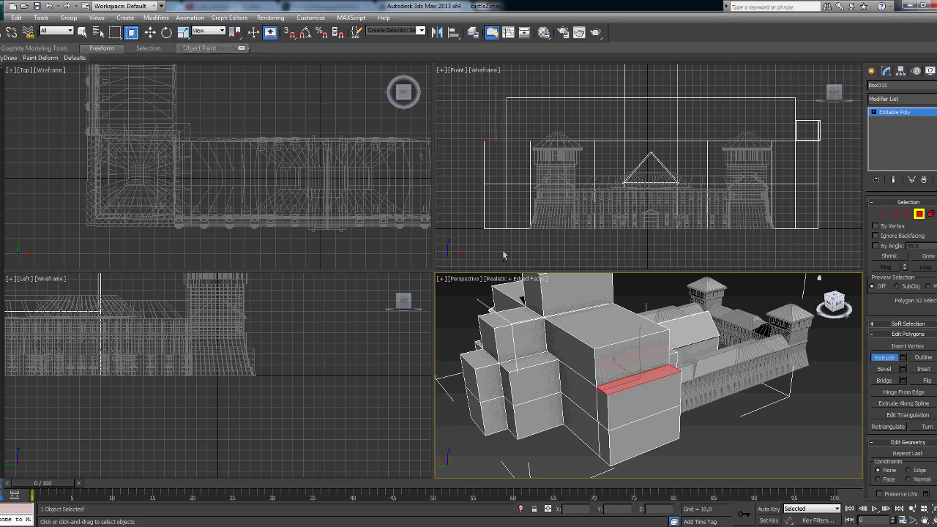
{"action": "scroll", "coordinate": [614, 366], "scroll_direction": "up", "scroll_amount": 5}
{"action": "middle_click_drag", "start_coordinate": [613, 371], "coordinate": [613, 360], "text": "alt"}
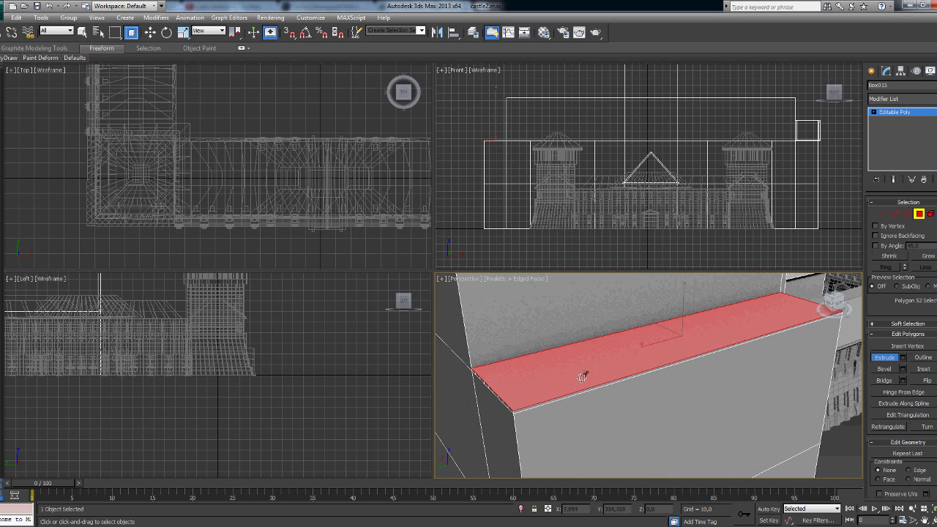
{"action": "key", "text": "ctrl+z"}
{"action": "key", "text": "shift+z"}
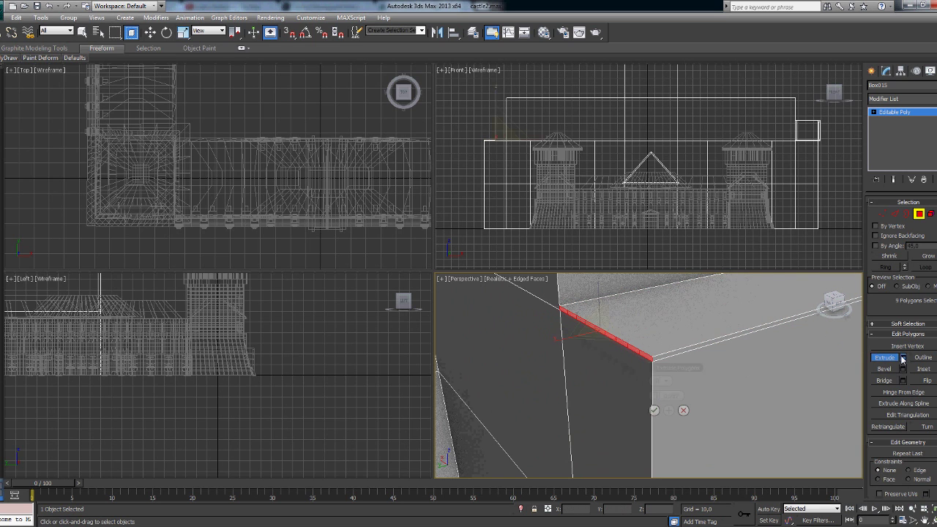
{"action": "key", "text": "r"}
- Add more narrow polygons along the top of the wall strip to the selection
{"action": "mouse_move", "coordinate": [659, 381]}
{"action": "middle_mouse_down", "text": "alt"}
{"action": "mouse_move", "coordinate": [541, 413]}
{"action": "mouse_move", "coordinate": [636, 327]}
{"action": "mouse_move", "coordinate": [733, 410]}
{"action": "middle_mouse_up", "text": "alt"}
{"action": "scroll", "coordinate": [530, 414], "scroll_direction": "up", "scroll_amount": 4}
{"action": "left_click", "coordinate": [607, 389], "text": "ctrl"}
- Add the last strip polygons, then select the first edges along the wall's top ledge
{"action": "left_click", "coordinate": [542, 372], "text": "ctrl"}
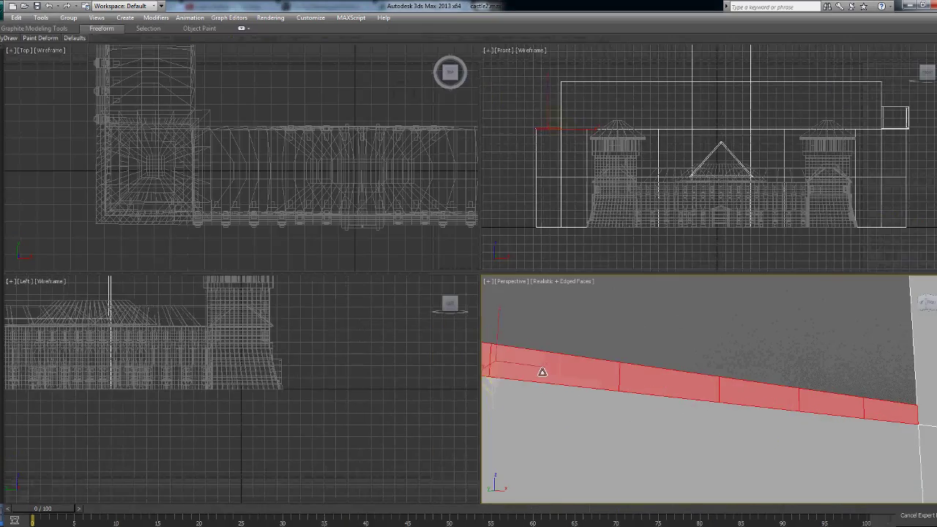
{"action": "mouse_move", "coordinate": [542, 372]}
{"action": "middle_mouse_down", "text": "alt"}
{"action": "mouse_move", "coordinate": [818, 279]}
{"action": "mouse_move", "coordinate": [730, 372]}
{"action": "mouse_move", "coordinate": [630, 400]}
{"action": "mouse_move", "coordinate": [837, 306]}
{"action": "middle_mouse_up", "text": "alt"}
{"action": "key", "text": "2"}
{"action": "left_click", "coordinate": [741, 306]}
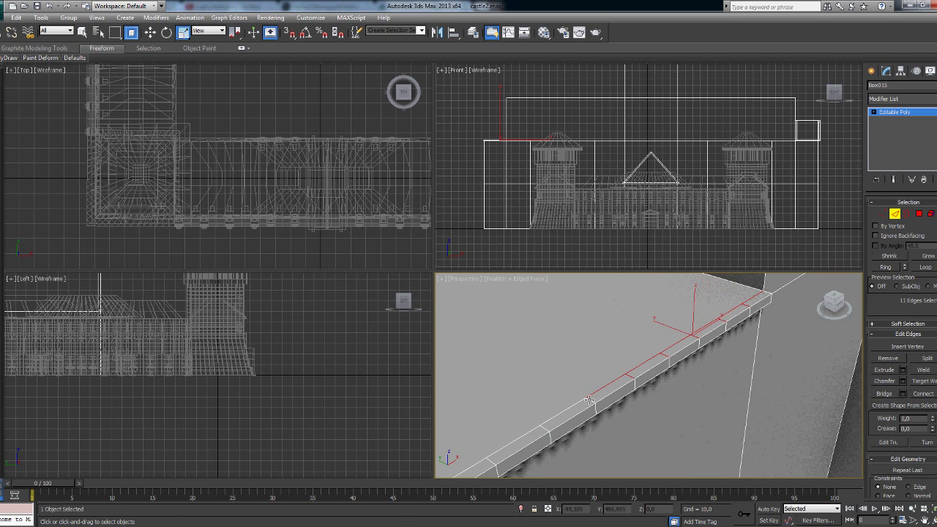
{"action": "left_click", "coordinate": [523, 434], "text": "ctrl"}
{"action": "middle_click_drag", "start_coordinate": [522, 435], "coordinate": [641, 393], "text": "alt"}
{"action": "mouse_move", "coordinate": [591, 415]}
{"action": "middle_mouse_down", "text": "alt"}
{"action": "mouse_move", "coordinate": [703, 381]}
{"action": "mouse_move", "coordinate": [553, 399]}
{"action": "middle_mouse_up", "text": "alt"}
{"action": "left_click", "coordinate": [644, 396], "text": "ctrl"}
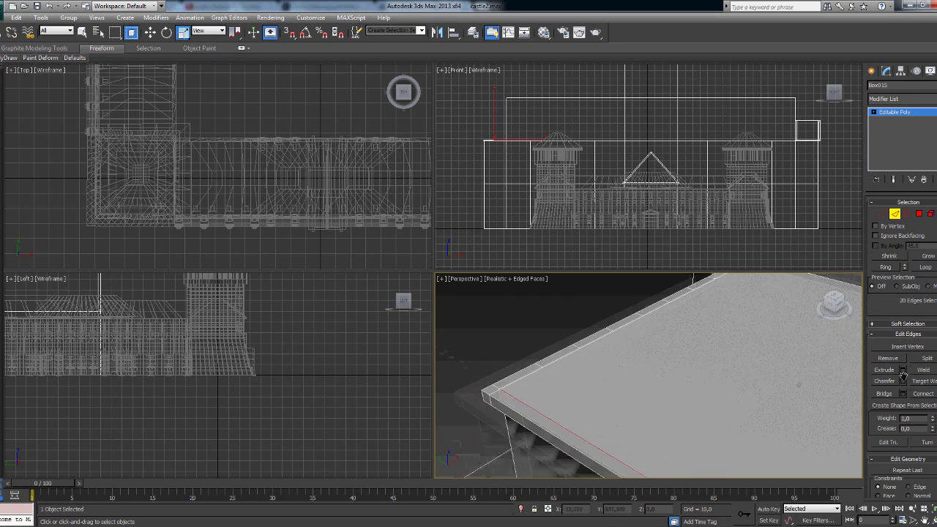
- Extend the ledge edge selection to the corner, then exit Edge mode with nothing selected
{"action": "left_click", "coordinate": [579, 359], "text": "ctrl"}
{"action": "middle_click_drag", "start_coordinate": [580, 359], "coordinate": [592, 379], "text": "alt"}
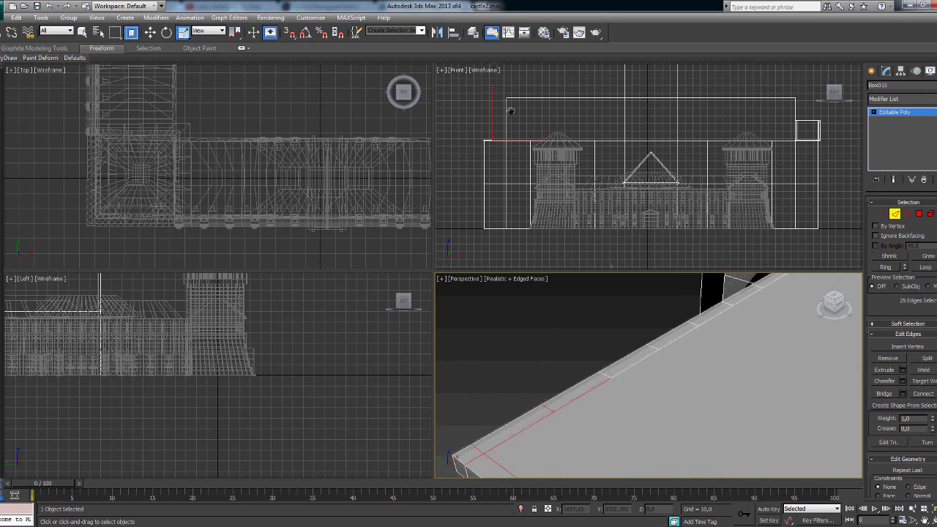
{"action": "middle_click_drag", "start_coordinate": [669, 350], "coordinate": [622, 373]}
{"action": "left_click", "coordinate": [621, 376], "text": "ctrl"}
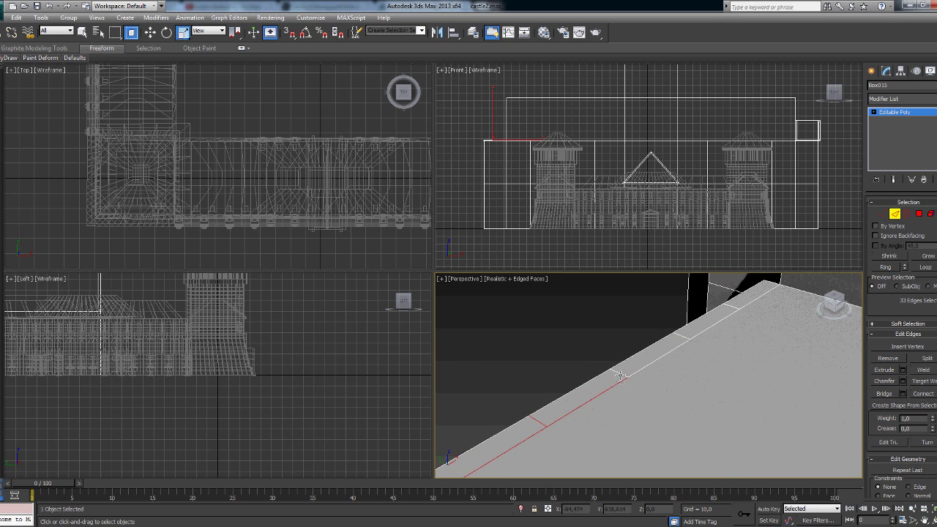
{"action": "left_click", "coordinate": [669, 348], "text": "ctrl"}
{"action": "middle_click_drag", "start_coordinate": [669, 348], "coordinate": [457, 501], "text": "alt"}
{"action": "left_click", "coordinate": [762, 376]}
{"action": "middle_click_drag", "start_coordinate": [762, 376], "coordinate": [659, 410], "text": "alt"}
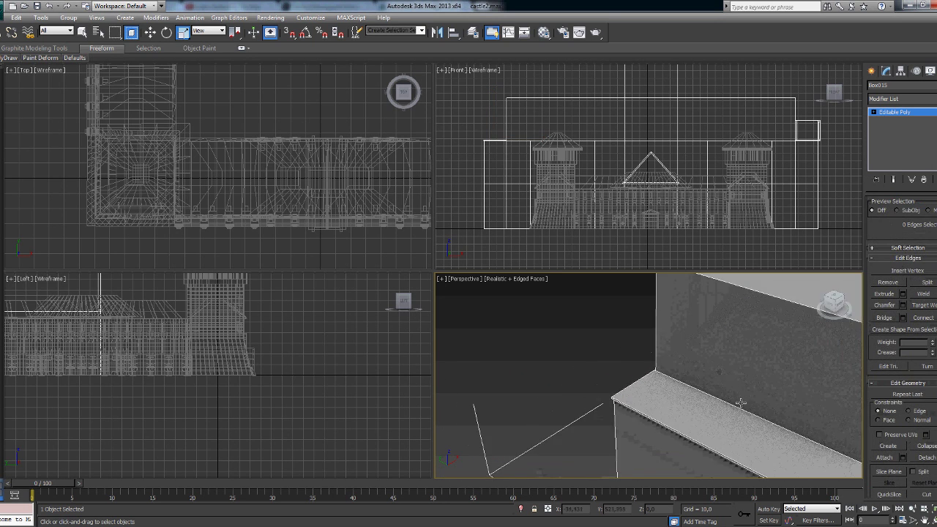
- Scale the front block's top face to zero along Y to form a central roof ridge
{"action": "left_click", "coordinate": [920, 213]}
{"action": "middle_click_drag", "start_coordinate": [659, 366], "coordinate": [696, 293], "text": "alt"}
{"action": "left_click", "coordinate": [884, 357]}
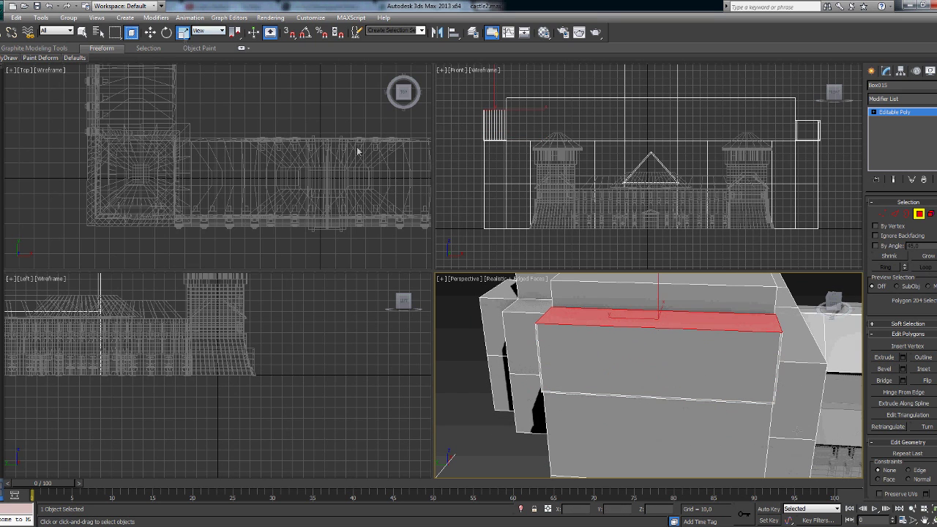
{"action": "left_click_drag", "start_coordinate": [679, 320], "coordinate": [404, 144]}
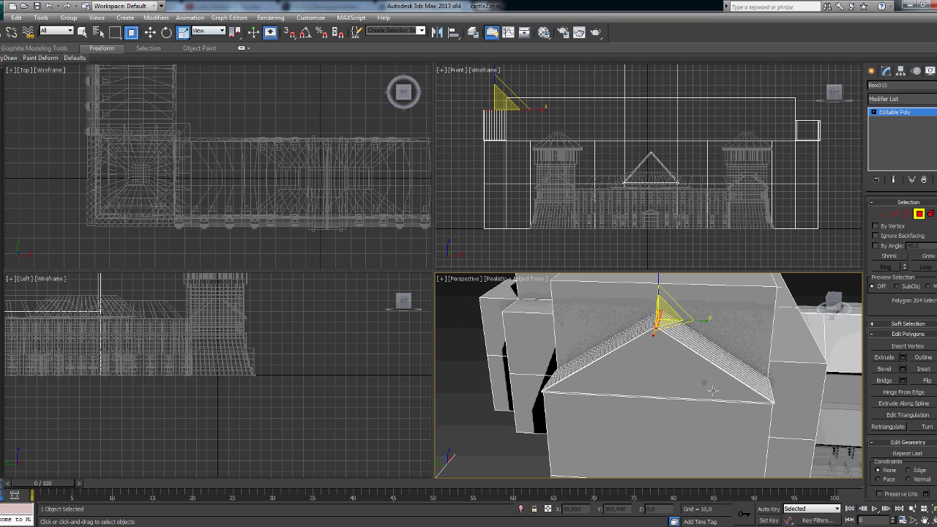
- Select the triangular gable face, cancel its extrusion, and deselect it
{"action": "middle_click_drag", "start_coordinate": [713, 391], "coordinate": [659, 381], "text": "alt"}
{"action": "left_click", "coordinate": [615, 359]}
{"action": "left_click", "coordinate": [903, 358]}
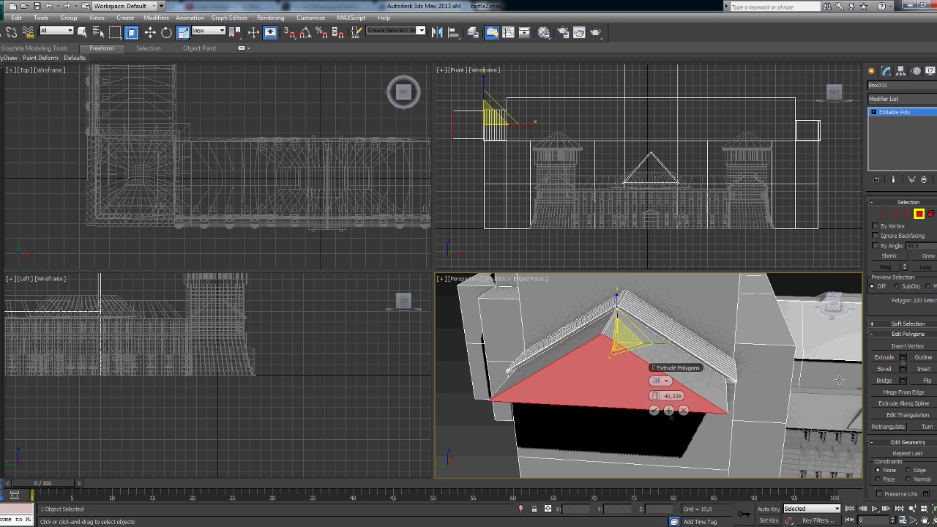
{"action": "left_click", "coordinate": [683, 410]}
{"action": "key", "text": "ctrl+d"}
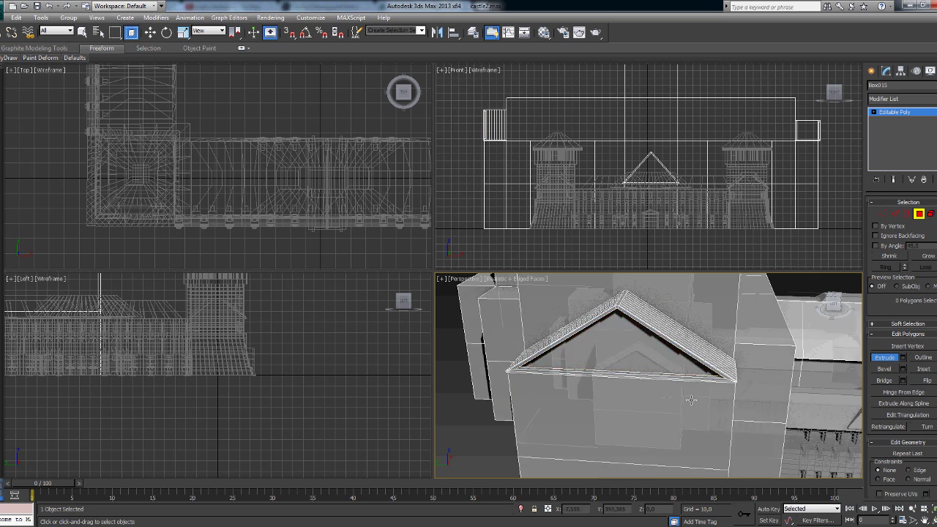
{"action": "scroll", "coordinate": [680, 368], "scroll_direction": "down", "scroll_amount": 10}
{"action": "scroll", "coordinate": [716, 364], "scroll_direction": "up", "scroll_amount": 15}
{"action": "scroll", "coordinate": [715, 364], "scroll_direction": "down", "scroll_amount": 10}
- Deselect the model, then select the wall box's top face in Polygon mode
{"action": "key", "text": "ctrl+d"}
{"action": "scroll", "coordinate": [715, 364], "scroll_direction": "down", "scroll_amount": 3}
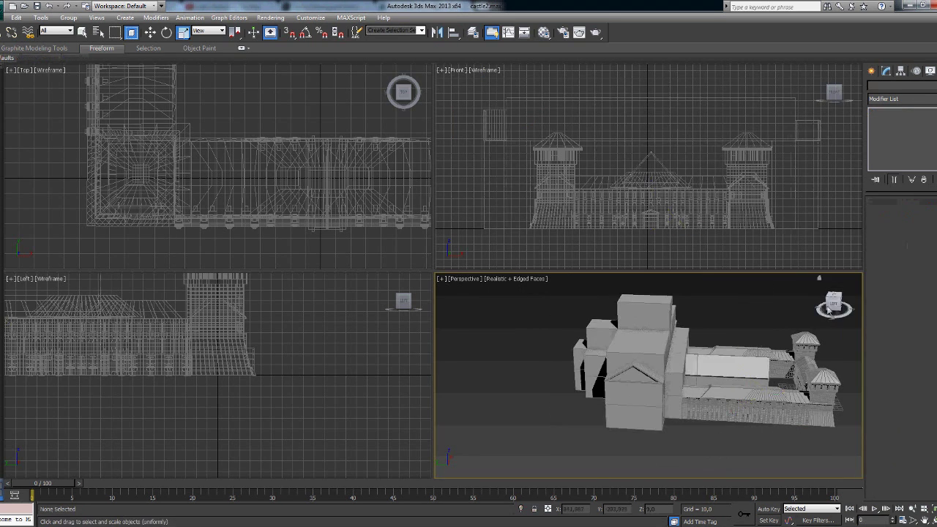
{"action": "middle_click_drag", "start_coordinate": [715, 364], "coordinate": [797, 380], "text": "alt"}
{"action": "scroll", "coordinate": [797, 380], "scroll_direction": "up", "scroll_amount": 15}
{"action": "scroll", "coordinate": [796, 380], "scroll_direction": "down", "scroll_amount": 5}
{"action": "left_click", "coordinate": [680, 398]}
{"action": "key", "text": "4"}
{"action": "left_click", "coordinate": [701, 350]}
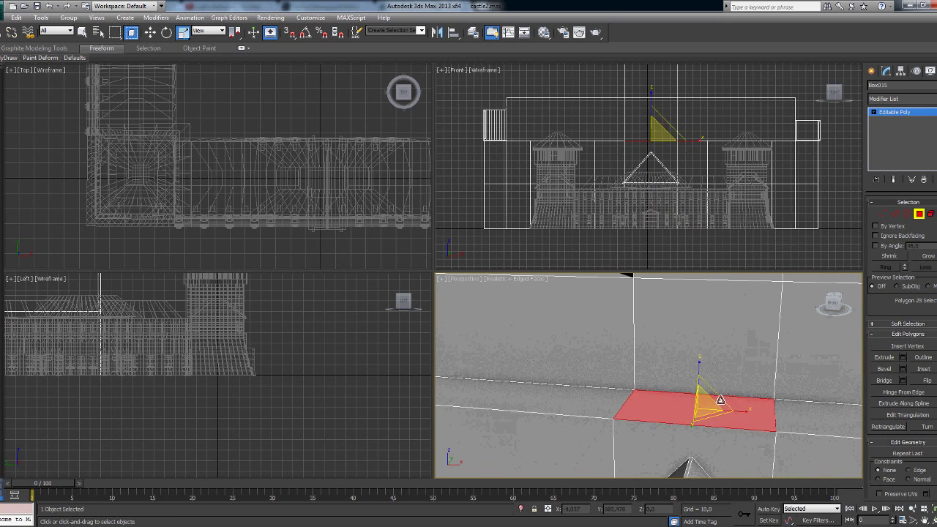
- Check the red top face from a new angle, then clear the wall-top face selection
{"action": "scroll", "coordinate": [701, 344], "scroll_direction": "up", "scroll_amount": 3}
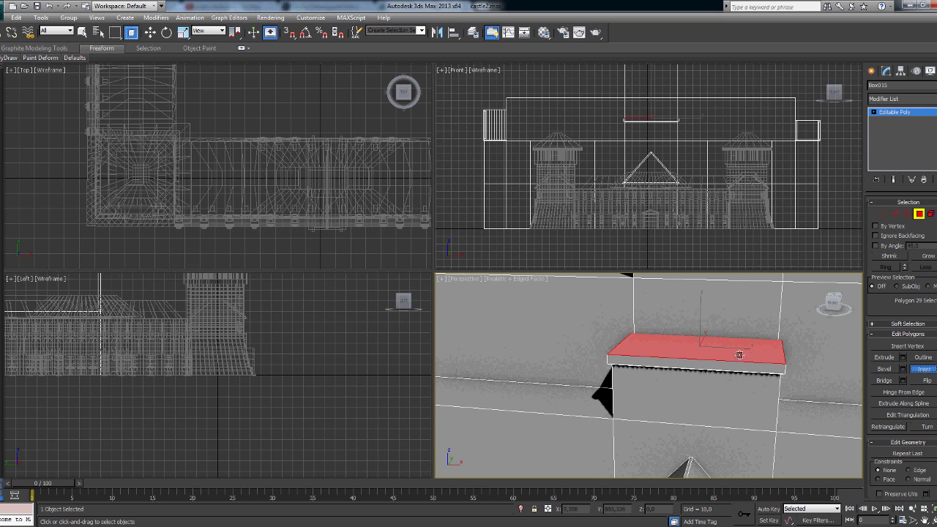
{"action": "scroll", "coordinate": [774, 355], "scroll_direction": "up", "scroll_amount": 5}
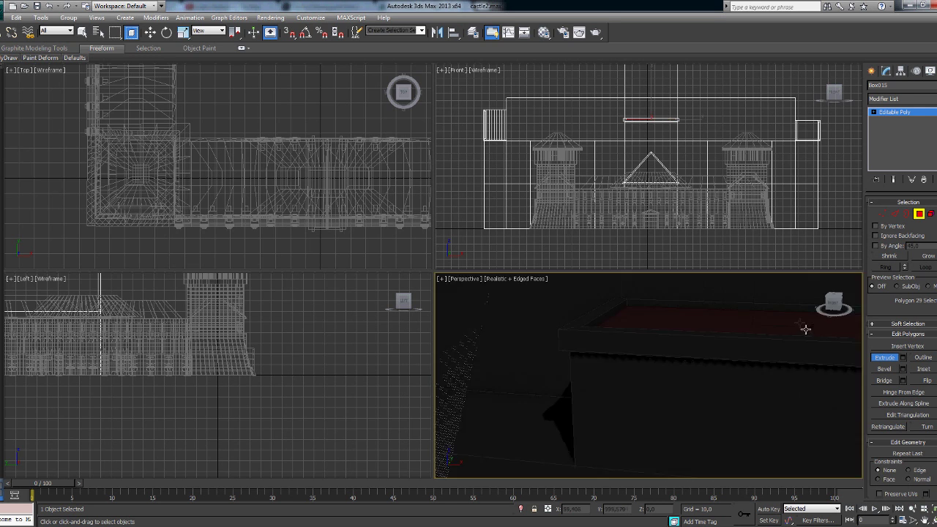
{"action": "mouse_move", "coordinate": [805, 329]}
{"action": "middle_mouse_down", "text": "alt"}
{"action": "mouse_move", "coordinate": [789, 373]}
{"action": "mouse_move", "coordinate": [665, 393]}
{"action": "mouse_move", "coordinate": [711, 359]}
{"action": "middle_mouse_up", "text": "alt"}
{"action": "scroll", "coordinate": [752, 367], "scroll_direction": "down", "scroll_amount": 3}
{"action": "key", "text": "Delete"}
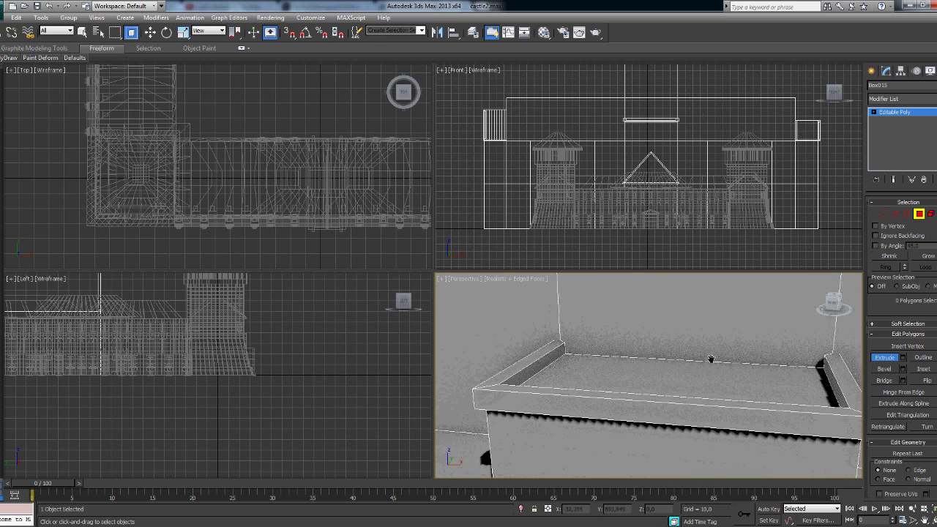
- Ring the rim's front edge and Connect it into 12 segments
{"action": "key", "text": "2"}
{"action": "left_click", "coordinate": [747, 403]}
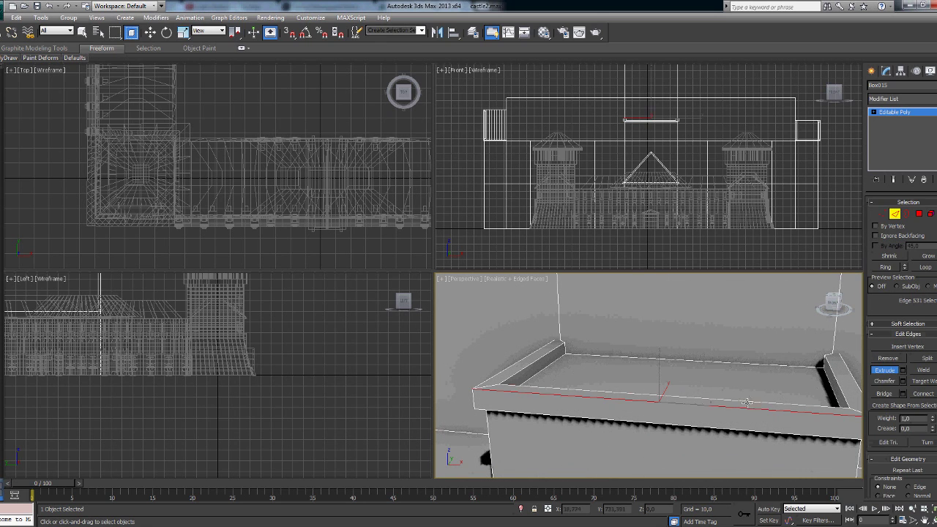
{"action": "key", "text": "r"}
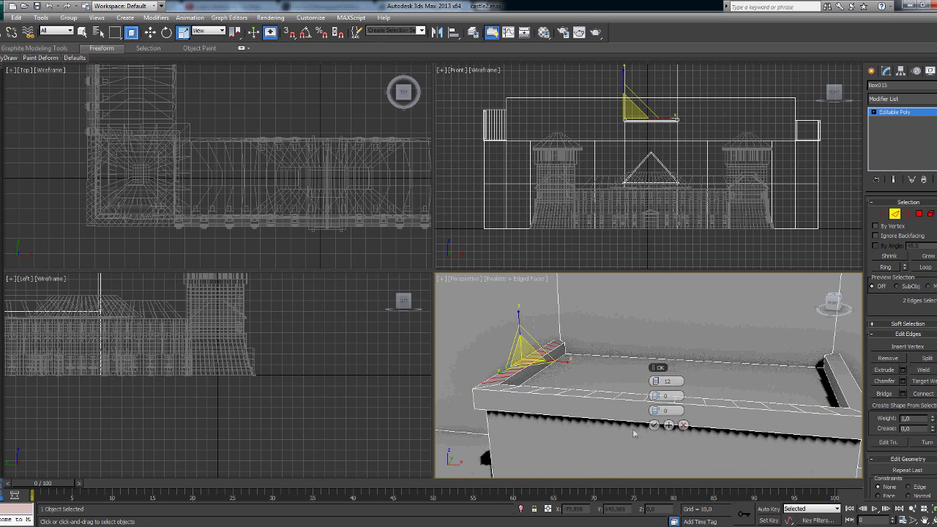
{"action": "key", "text": "ctrl+shift+e"}
{"action": "left_click", "coordinate": [669, 413]}
{"action": "scroll", "coordinate": [587, 419], "scroll_direction": "up", "scroll_amount": 8}
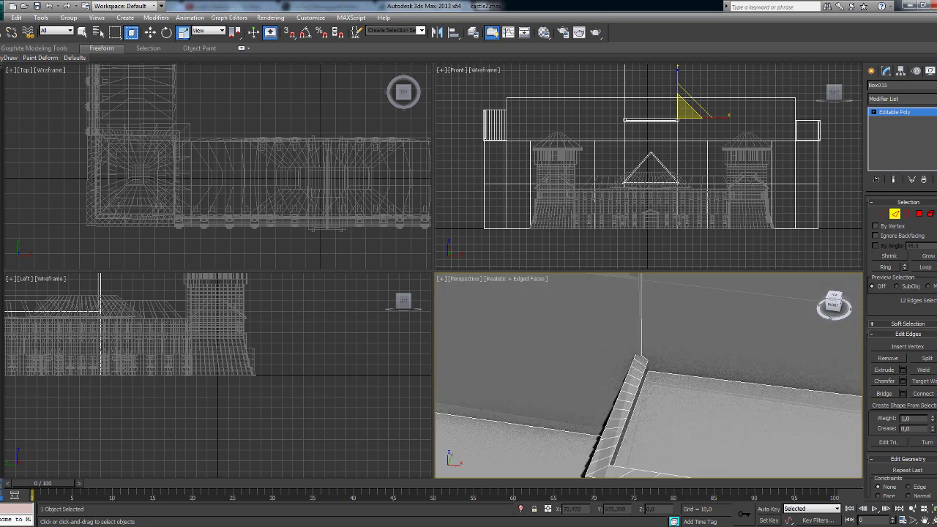
- Select alternate rim segments around the wall corner in Polygon mode
{"action": "key", "text": "4"}
{"action": "left_click", "coordinate": [628, 354]}
{"action": "mouse_move", "coordinate": [628, 354]}
{"action": "middle_mouse_down", "text": "alt"}
{"action": "mouse_move", "coordinate": [622, 372]}
{"action": "mouse_move", "coordinate": [722, 365]}
{"action": "middle_mouse_up", "text": "alt"}
{"action": "left_click", "coordinate": [621, 372], "text": "shift"}
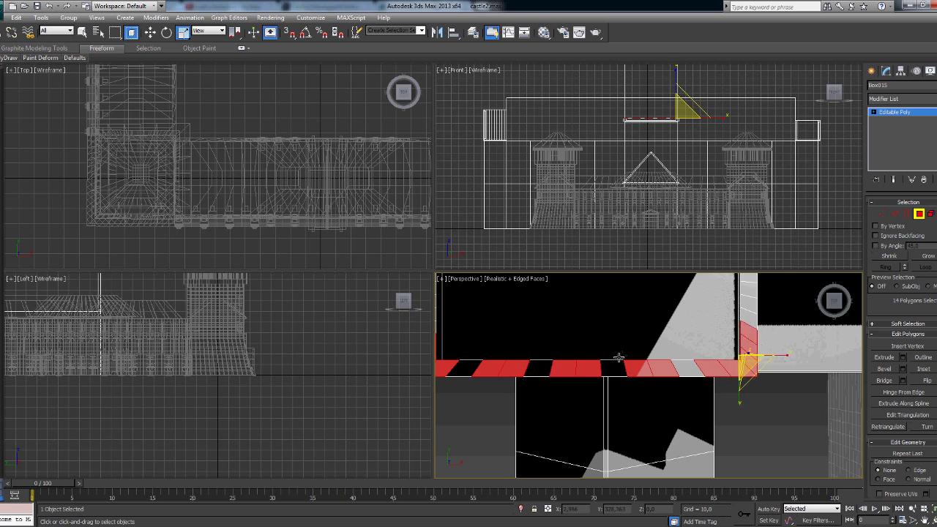
{"action": "mouse_move", "coordinate": [619, 358]}
{"action": "middle_mouse_down", "text": "alt"}
{"action": "mouse_move", "coordinate": [691, 370]}
{"action": "mouse_move", "coordinate": [746, 341]}
{"action": "mouse_move", "coordinate": [697, 339]}
{"action": "mouse_move", "coordinate": [740, 318]}
{"action": "mouse_move", "coordinate": [559, 330]}
{"action": "mouse_move", "coordinate": [700, 316]}
{"action": "mouse_move", "coordinate": [774, 325]}
{"action": "mouse_move", "coordinate": [548, 310]}
{"action": "middle_mouse_up", "text": "alt"}
{"action": "left_click", "coordinate": [692, 370], "text": "alt"}
- Finish selecting the alternating rim segments on this side of the wall
{"action": "left_click", "coordinate": [745, 341], "text": "shift"}
{"action": "left_click", "coordinate": [745, 341], "text": "alt"}
{"action": "left_click", "coordinate": [557, 418], "text": "ctrl"}
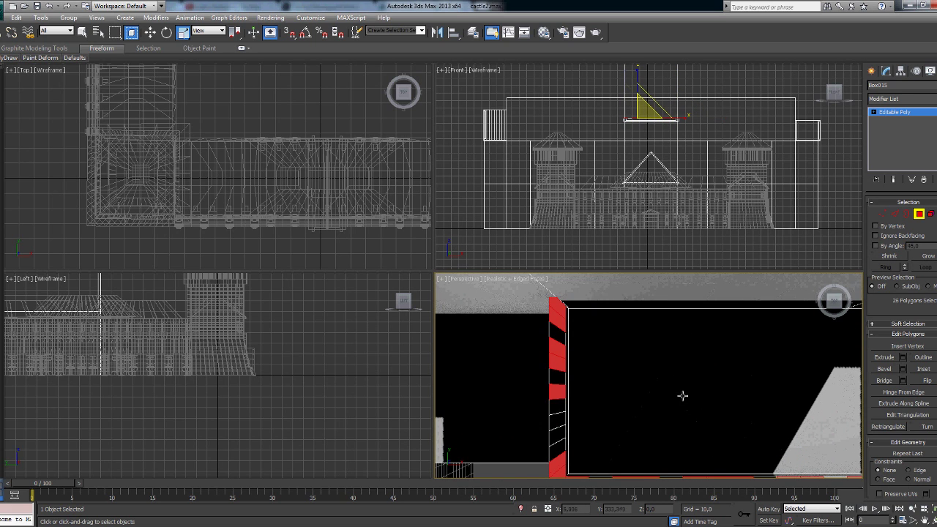
- Extrude the selected rim segments upward into tall merlons
{"action": "middle_click_drag", "start_coordinate": [683, 395], "coordinate": [657, 337], "text": "alt"}
{"action": "mouse_move", "coordinate": [513, 381]}
{"action": "middle_mouse_down"}
{"action": "mouse_move", "coordinate": [496, 327]}
{"action": "mouse_move", "coordinate": [699, 376]}
{"action": "middle_mouse_up"}
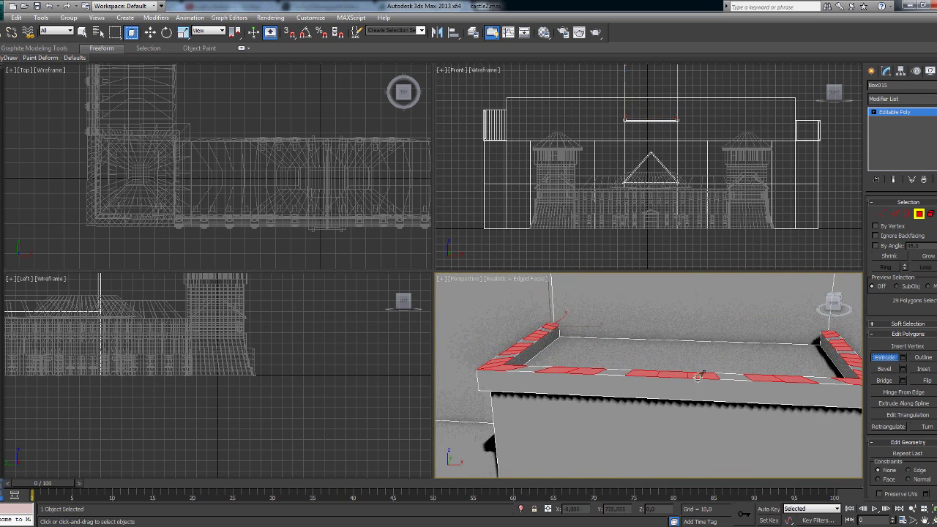
{"action": "mouse_move", "coordinate": [699, 376]}
{"action": "left_mouse_down"}
{"action": "mouse_move", "coordinate": [707, 359]}
{"action": "mouse_move", "coordinate": [690, 396]}
{"action": "mouse_move", "coordinate": [684, 358]}
{"action": "mouse_move", "coordinate": [588, 308]}
{"action": "left_mouse_up"}
{"action": "middle_click_drag", "start_coordinate": [587, 308], "coordinate": [594, 358]}
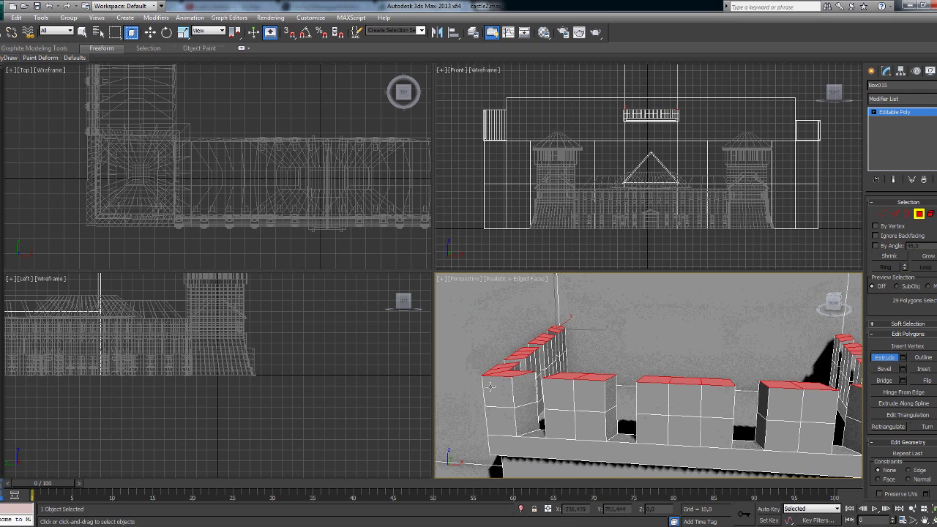
- Narrow the merlon tops along X into peaks and inspect them around the castle
{"action": "middle_click_drag", "start_coordinate": [502, 375], "coordinate": [644, 386], "text": "alt"}
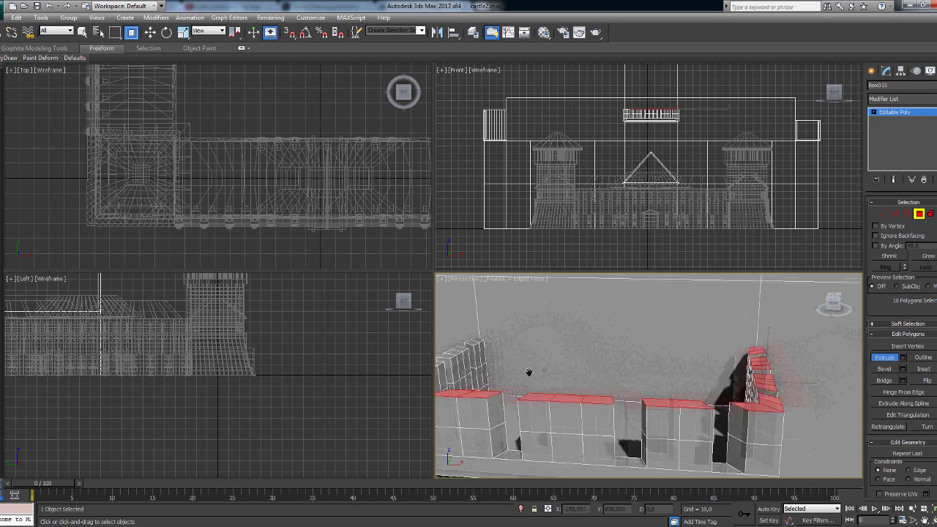
{"action": "key", "text": "w"}
{"action": "left_click_drag", "start_coordinate": [645, 386], "coordinate": [597, 386]}
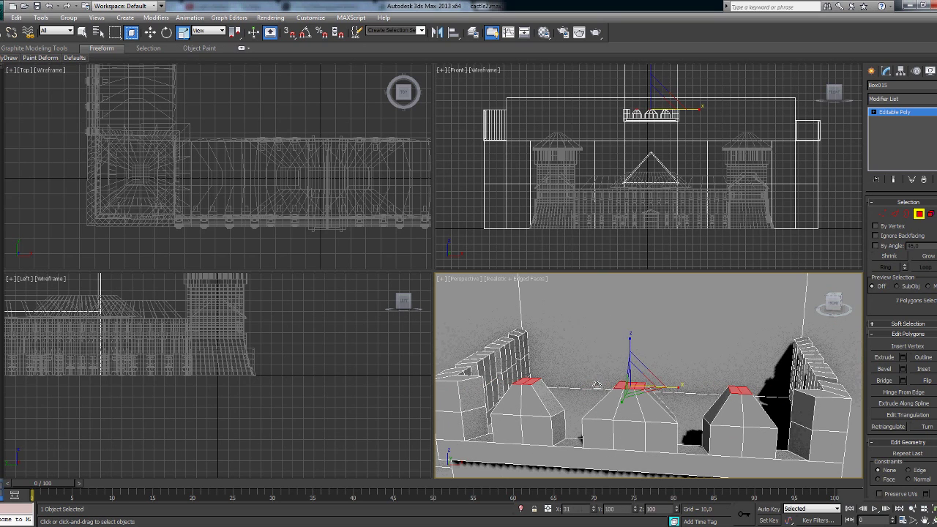
{"action": "middle_click_drag", "start_coordinate": [622, 395], "coordinate": [643, 393], "text": "alt"}
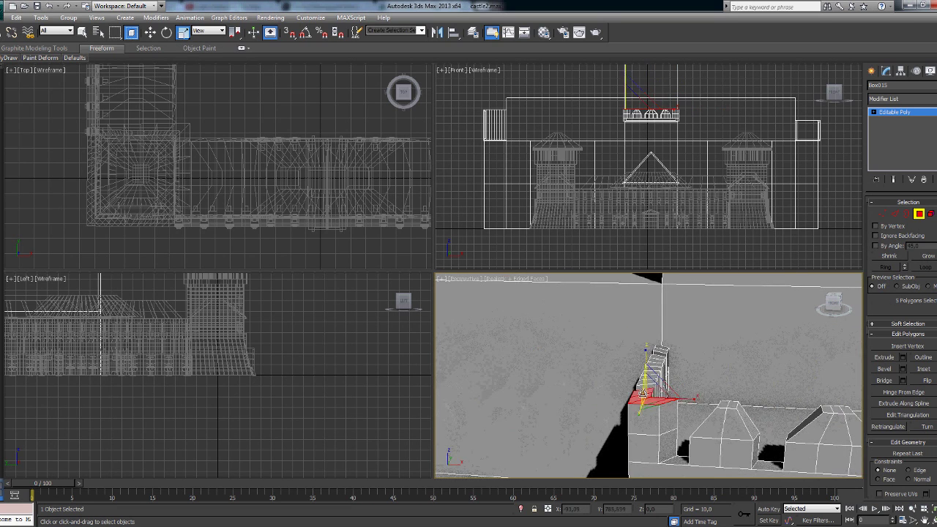
{"action": "mouse_move", "coordinate": [642, 394]}
{"action": "middle_mouse_down", "text": "alt"}
{"action": "mouse_move", "coordinate": [670, 357]}
{"action": "mouse_move", "coordinate": [591, 398]}
{"action": "middle_mouse_up", "text": "alt"}
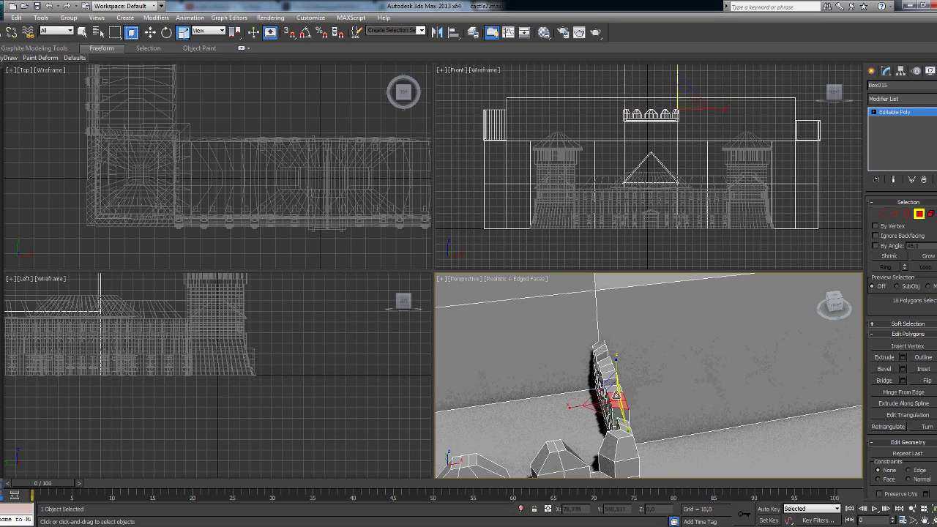
{"action": "middle_click_drag", "start_coordinate": [595, 344], "coordinate": [789, 387], "text": "alt"}
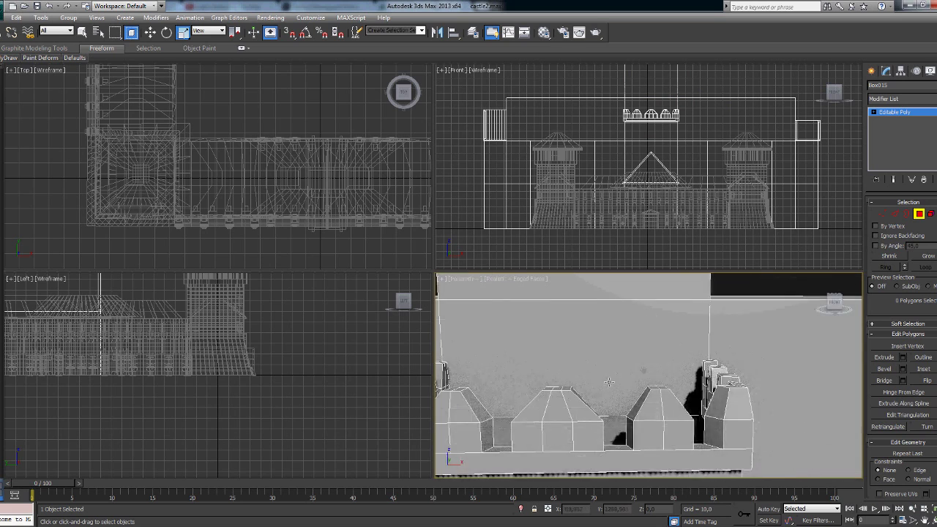
{"action": "mouse_move", "coordinate": [788, 386]}
{"action": "middle_mouse_down", "text": "alt"}
{"action": "mouse_move", "coordinate": [694, 375]}
{"action": "mouse_move", "coordinate": [689, 336]}
{"action": "middle_mouse_up", "text": "alt"}
{"action": "scroll", "coordinate": [690, 336], "scroll_direction": "up", "scroll_amount": 5}
- Extrude three strip faces under the battlement downward into hanging blocks
{"action": "left_click", "coordinate": [646, 315]}
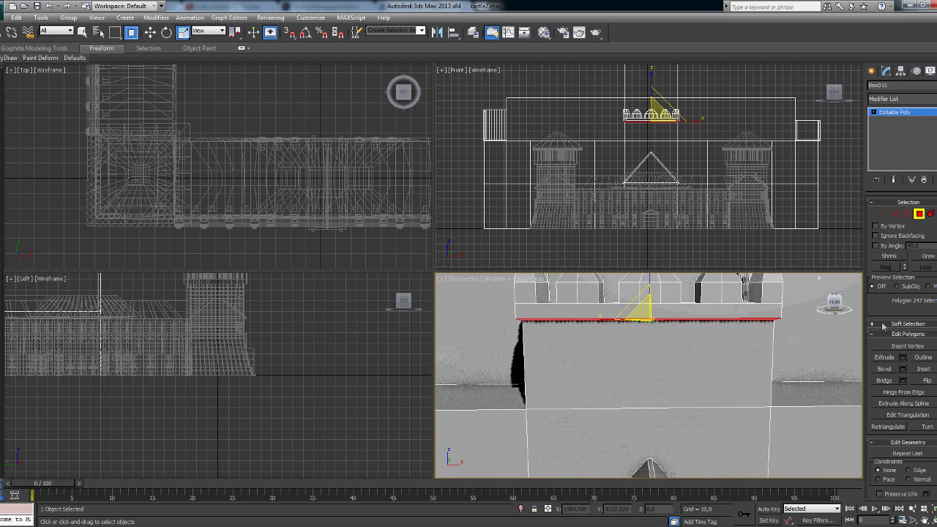
{"action": "scroll", "coordinate": [732, 442], "scroll_direction": "down", "scroll_amount": 5}
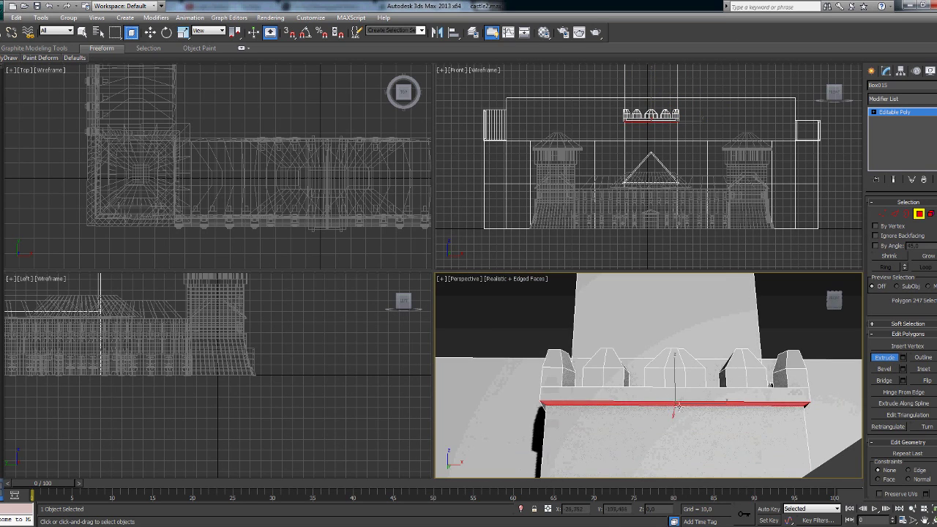
{"action": "key", "text": "2"}
{"action": "key", "text": "4"}
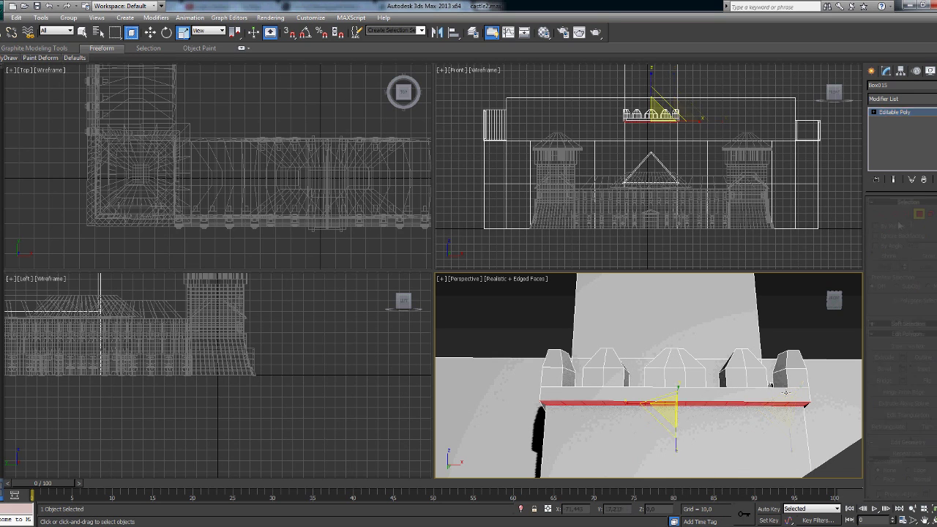
{"action": "left_click", "coordinate": [647, 413]}
{"action": "left_click", "coordinate": [644, 404]}
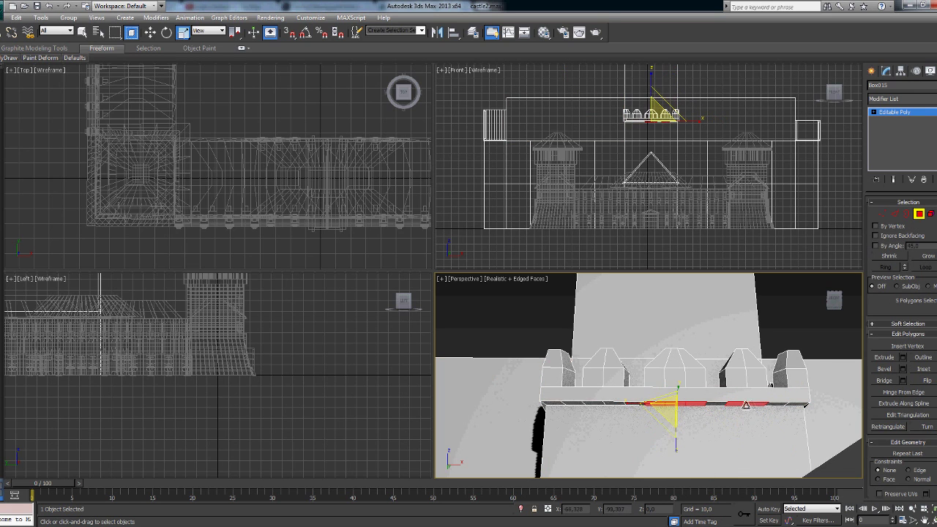
{"action": "left_click_drag", "start_coordinate": [695, 401], "coordinate": [701, 379]}
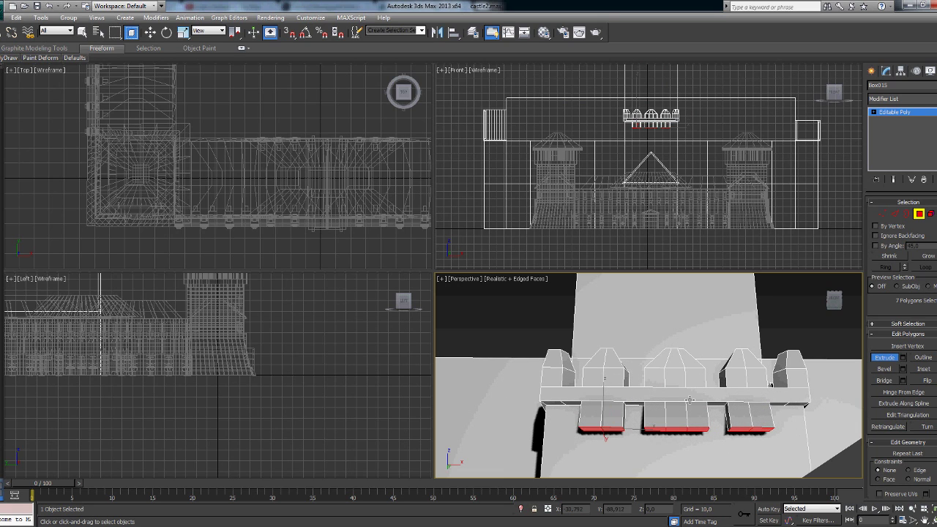
- Scale the block ends down into pointed corbel tips
{"action": "left_click", "coordinate": [183, 32]}
{"action": "left_click_drag", "start_coordinate": [670, 406], "coordinate": [670, 428]}
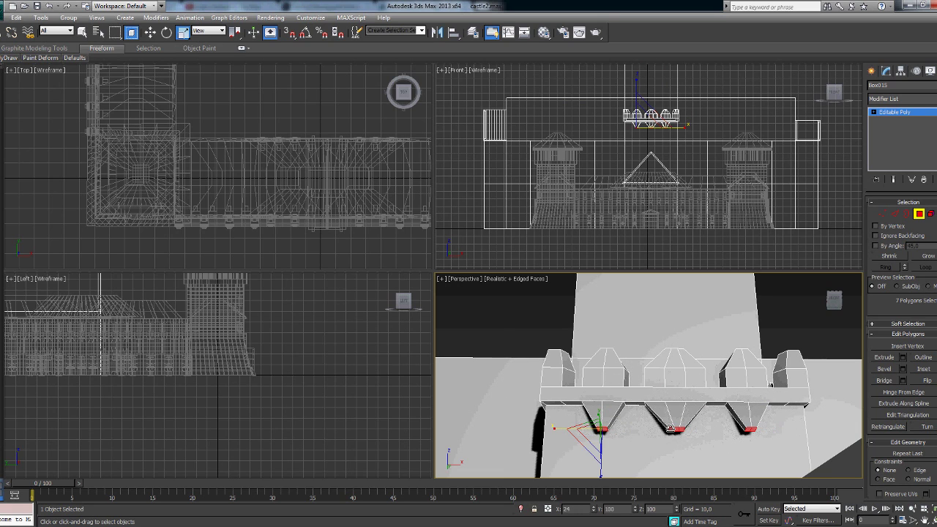
{"action": "left_click", "coordinate": [885, 358]}
{"action": "middle_click_drag", "start_coordinate": [659, 380], "coordinate": [793, 358], "text": "alt"}
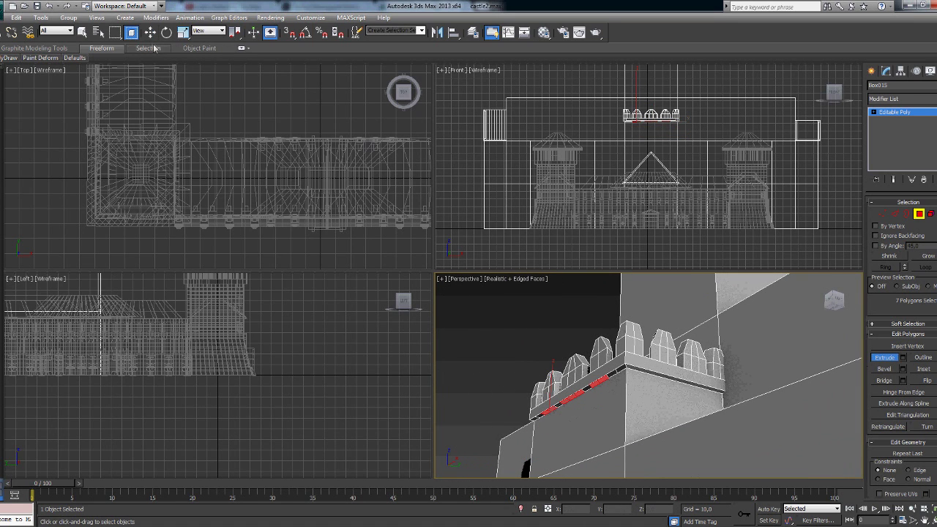
{"action": "middle_click_drag", "start_coordinate": [555, 422], "coordinate": [567, 344], "text": "alt"}
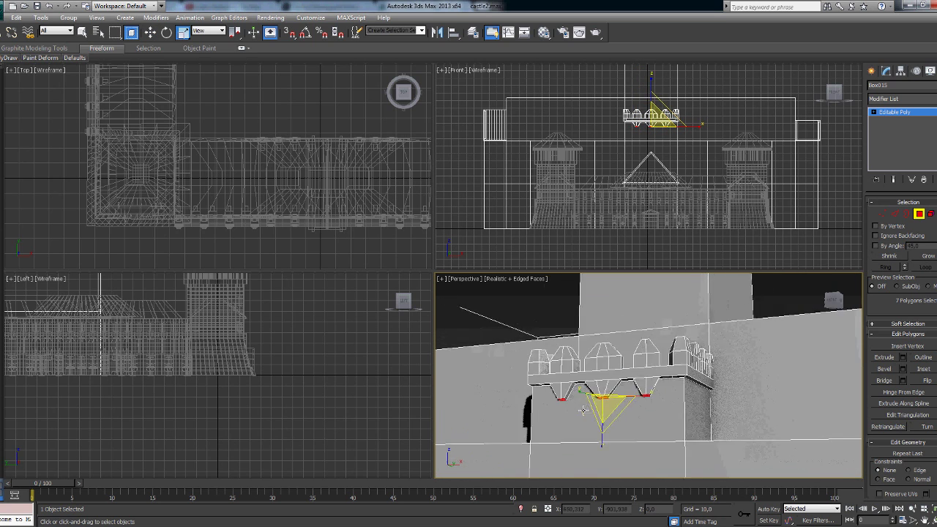
- Extrude both wall-top faces upward and scale them inward into sloped roof shapes
{"action": "middle_click_drag", "start_coordinate": [601, 402], "coordinate": [781, 339], "text": "alt"}
{"action": "left_click", "coordinate": [705, 399]}
{"action": "left_click", "coordinate": [565, 383], "text": "ctrl"}
{"action": "key", "text": "shift+e"}
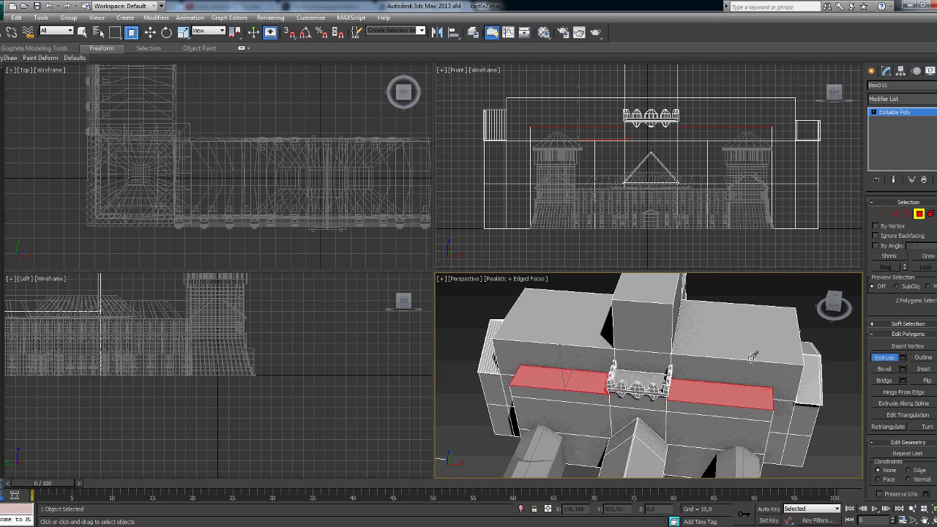
{"action": "left_click_drag", "start_coordinate": [760, 330], "coordinate": [761, 315]}
{"action": "middle_click_drag", "start_coordinate": [761, 315], "coordinate": [718, 368], "text": "alt"}
{"action": "left_click", "coordinate": [183, 33]}
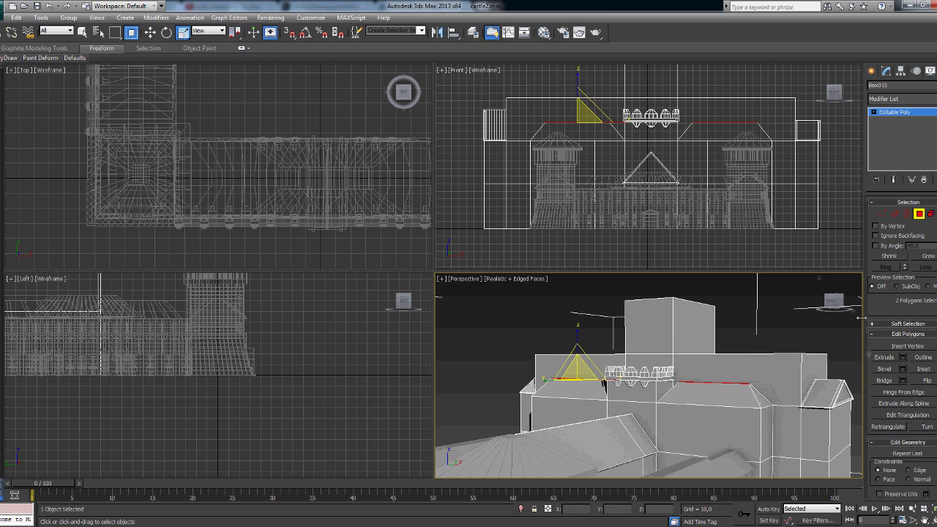
{"action": "middle_click_drag", "start_coordinate": [862, 318], "coordinate": [732, 381], "text": "alt"}
{"action": "left_click_drag", "start_coordinate": [594, 399], "coordinate": [579, 410]}
- Select the new wall-top strips for another extrusion, undoing a trial flattening scale
{"action": "key", "text": "shift+e"}
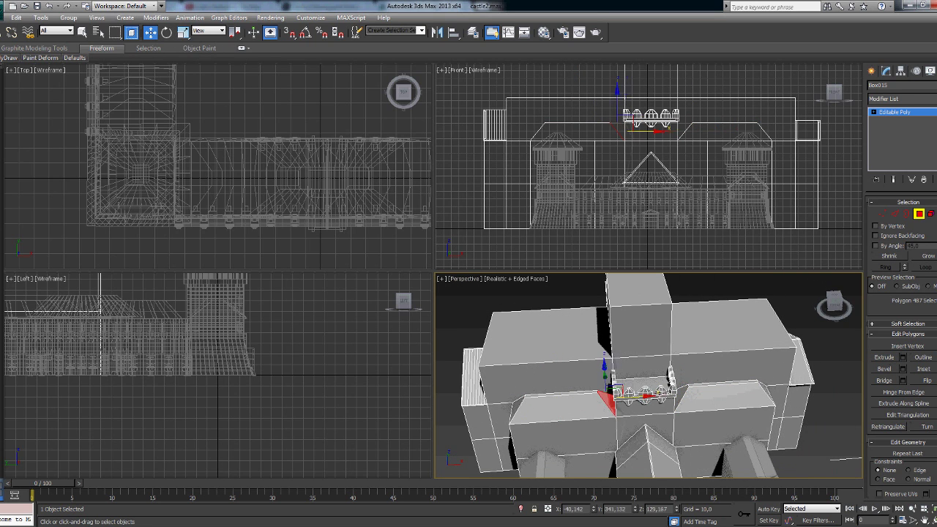
{"action": "scroll", "coordinate": [615, 407], "scroll_direction": "up", "scroll_amount": 3}
{"action": "left_click", "coordinate": [637, 344], "text": "ctrl"}
{"action": "mouse_move", "coordinate": [659, 367]}
{"action": "middle_mouse_down", "text": "alt"}
{"action": "mouse_move", "coordinate": [695, 373]}
{"action": "mouse_move", "coordinate": [708, 404]}
{"action": "mouse_move", "coordinate": [776, 381]}
{"action": "middle_mouse_up", "text": "alt"}
{"action": "left_click", "coordinate": [183, 32]}
{"action": "left_click_drag", "start_coordinate": [548, 367], "coordinate": [561, 267]}
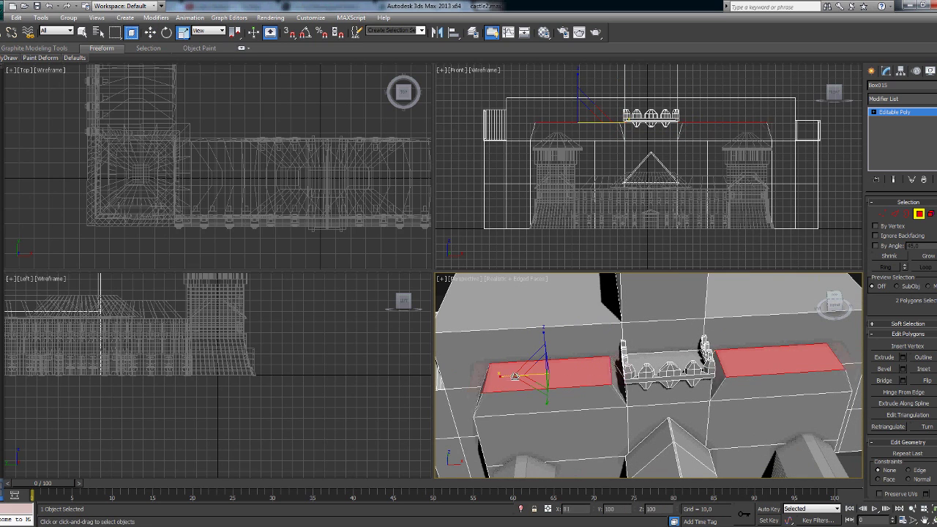
{"action": "key", "text": "ctrl+z"}
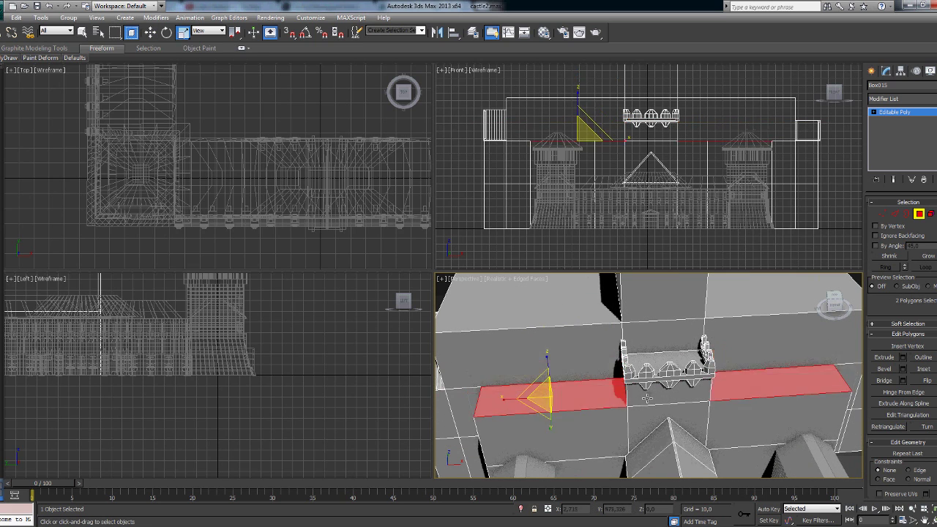
{"action": "scroll", "coordinate": [674, 380], "scroll_direction": "up", "scroll_amount": 3}
{"action": "left_click", "coordinate": [884, 357]}
- Raise the wall-top strips, then loop-select the thin ledge strip along the wall top
{"action": "left_click_drag", "start_coordinate": [607, 374], "coordinate": [758, 357]}
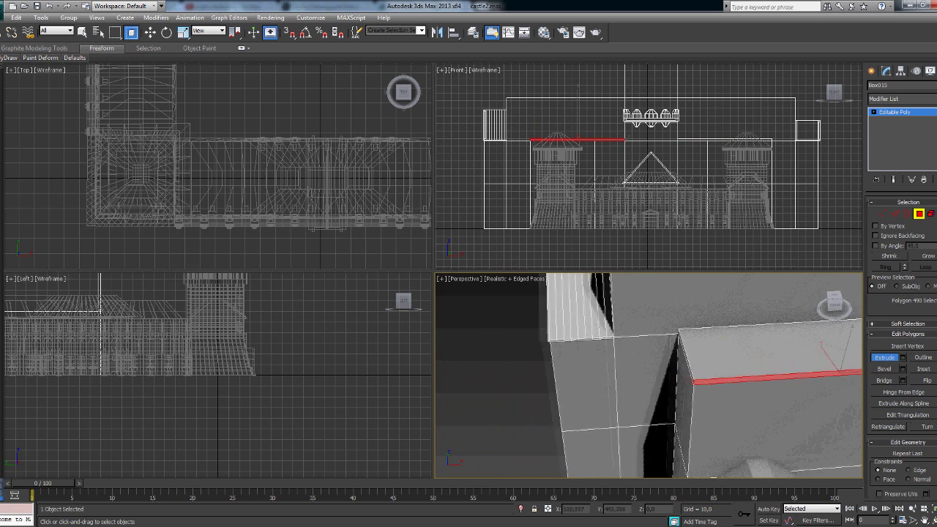
{"action": "right_click", "coordinate": [758, 357]}
{"action": "left_click", "coordinate": [693, 381]}
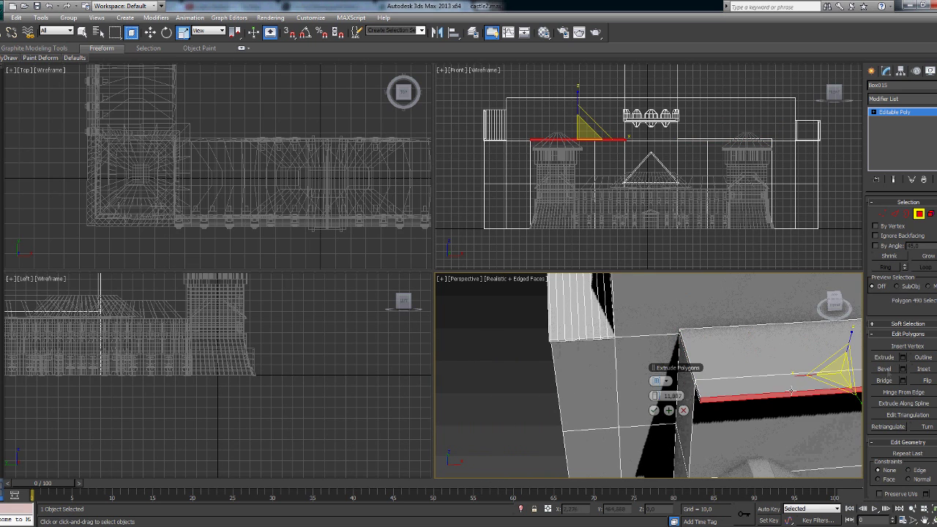
{"action": "middle_click_drag", "start_coordinate": [693, 381], "coordinate": [484, 439], "text": "alt"}
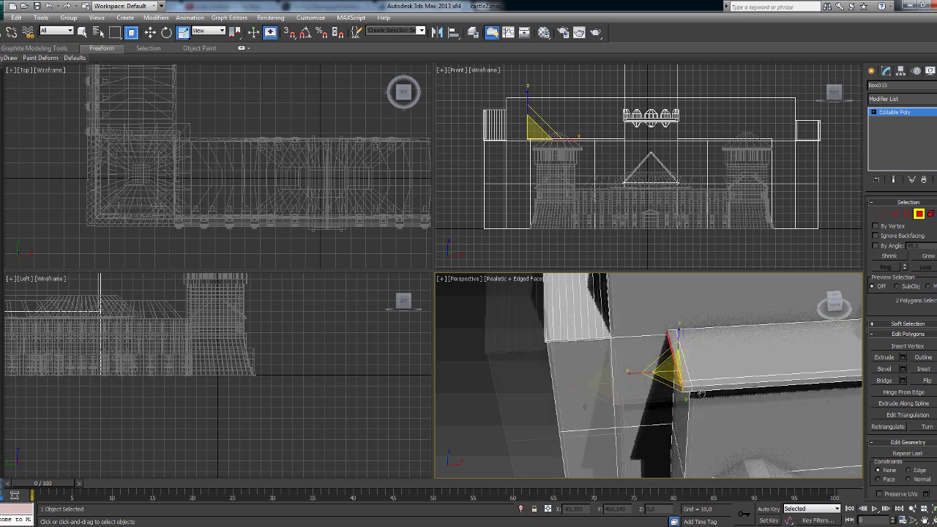
{"action": "left_click", "coordinate": [483, 440]}
{"action": "left_click", "coordinate": [521, 402]}
{"action": "left_click", "coordinate": [806, 345]}
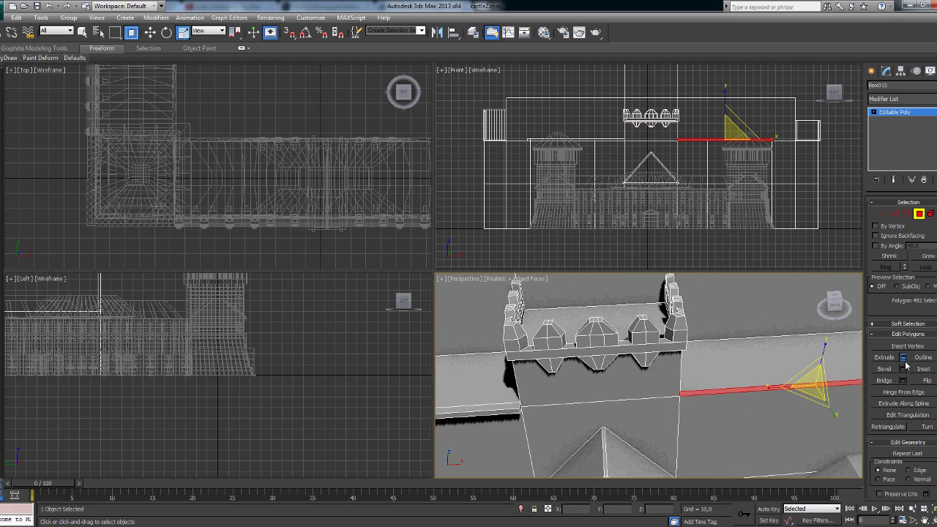
{"action": "mouse_move", "coordinate": [806, 344]}
{"action": "middle_mouse_down", "text": "alt"}
{"action": "mouse_move", "coordinate": [700, 416]}
{"action": "mouse_move", "coordinate": [575, 351]}
{"action": "mouse_move", "coordinate": [723, 378]}
{"action": "middle_mouse_up", "text": "alt"}
{"action": "left_click", "coordinate": [575, 352]}
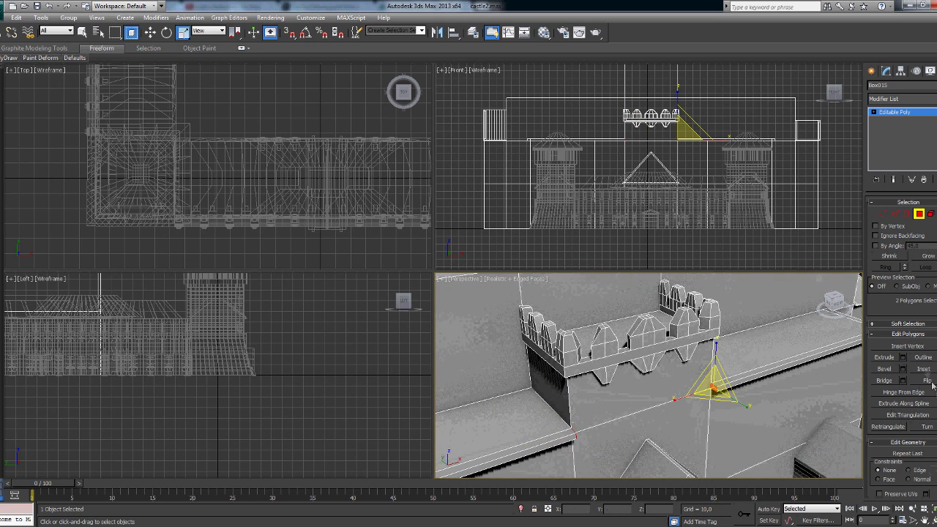
{"action": "key", "text": "alt+l"}
{"action": "middle_click_drag", "start_coordinate": [527, 440], "coordinate": [583, 456], "text": "alt"}
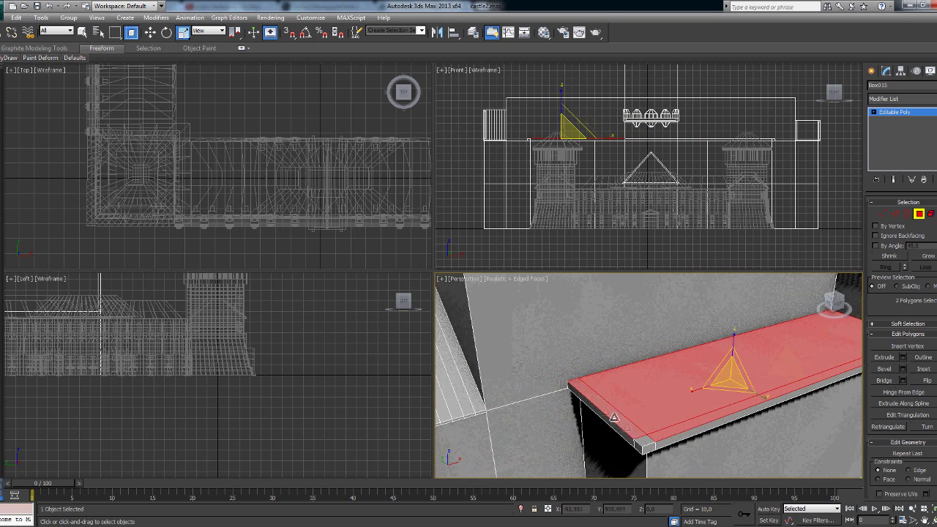
- Extrude the ledge strip upward and pick a battlement face for scaling
{"action": "left_click", "coordinate": [883, 357]}
{"action": "left_click_drag", "start_coordinate": [696, 399], "coordinate": [697, 386]}
{"action": "mouse_move", "coordinate": [557, 344]}
{"action": "middle_mouse_down", "text": "alt"}
{"action": "mouse_move", "coordinate": [513, 351]}
{"action": "mouse_move", "coordinate": [487, 325]}
{"action": "mouse_move", "coordinate": [773, 374]}
{"action": "middle_mouse_up", "text": "alt"}
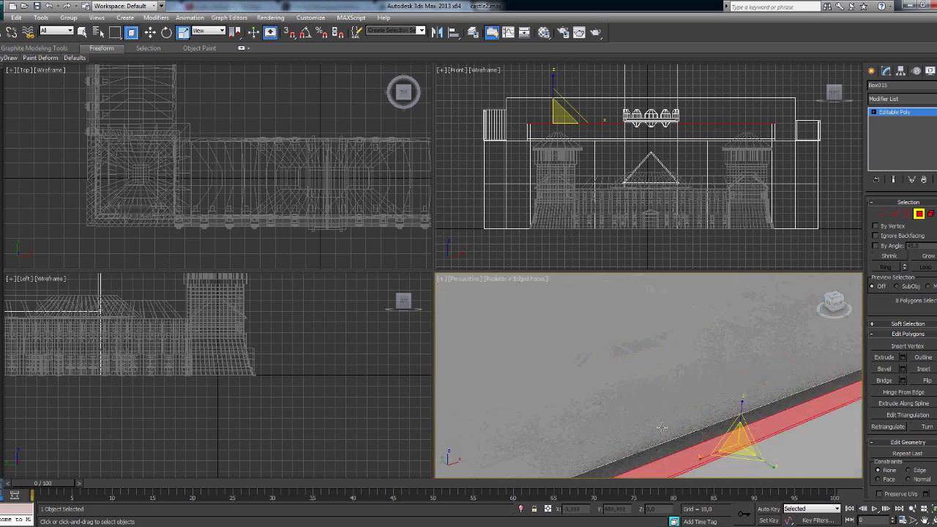
{"action": "key", "text": "w"}
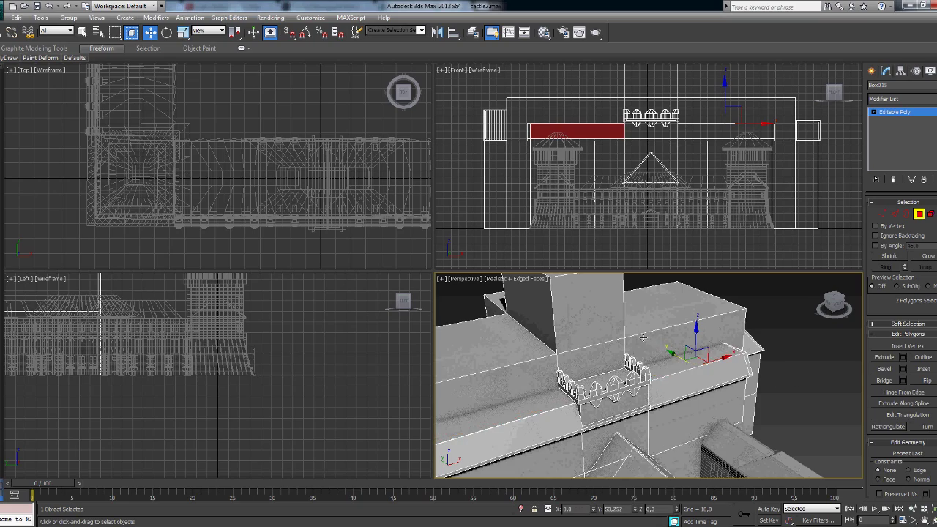
{"action": "left_click_drag", "start_coordinate": [835, 306], "coordinate": [820, 341]}
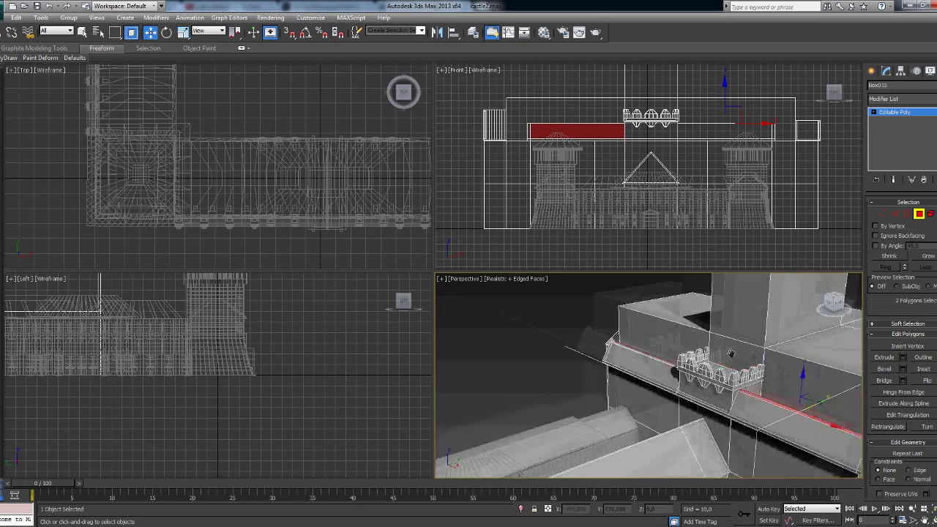
{"action": "middle_click_drag", "start_coordinate": [545, 295], "coordinate": [565, 335], "text": "alt"}
{"action": "left_click", "coordinate": [564, 335]}
{"action": "key", "text": "r"}
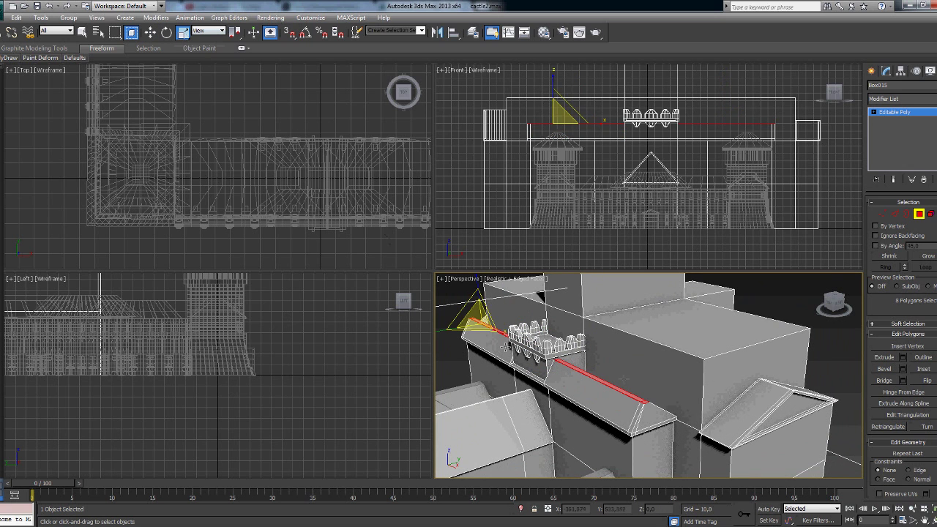
- Select the whole ledge's top faces, extrude them, then switch to Edge mode
{"action": "middle_click_drag", "start_coordinate": [484, 312], "coordinate": [620, 362], "text": "alt"}
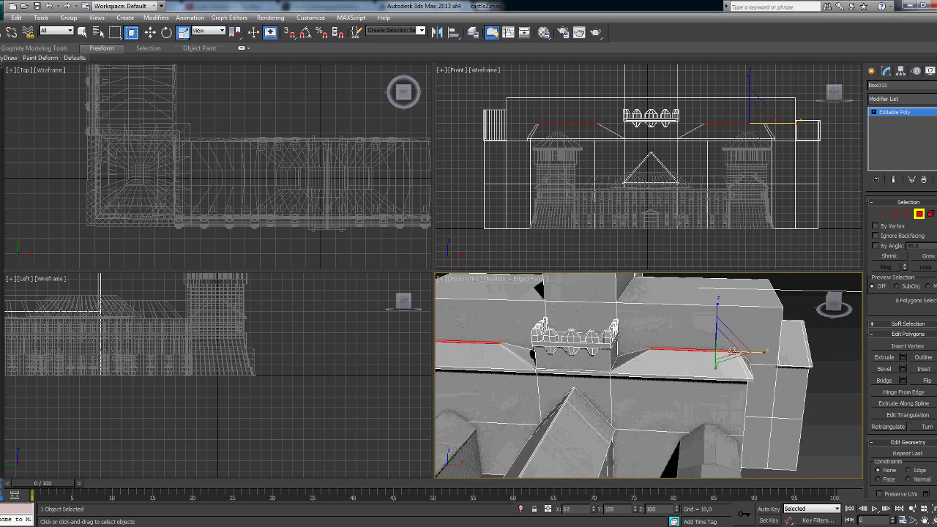
{"action": "left_click", "coordinate": [619, 362], "text": "shift"}
{"action": "key", "text": "shift+e"}
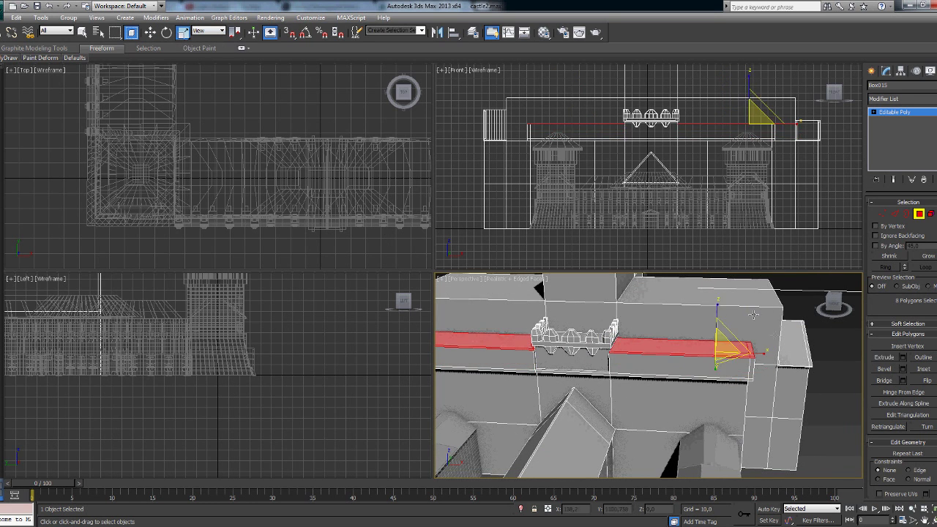
{"action": "middle_click_drag", "start_coordinate": [722, 311], "coordinate": [650, 395], "text": "alt"}
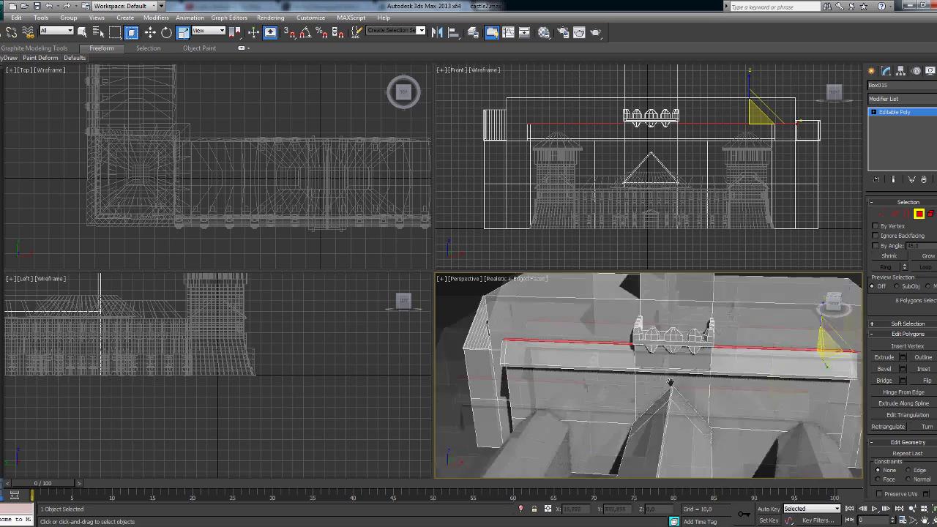
{"action": "scroll", "coordinate": [649, 395], "scroll_direction": "up", "scroll_amount": 4}
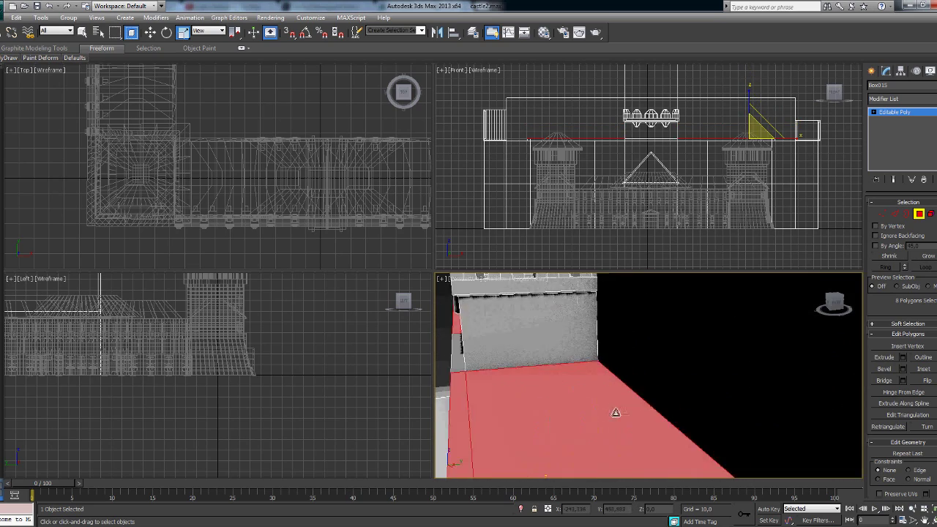
{"action": "key", "text": "2"}
{"action": "middle_click_drag", "start_coordinate": [616, 413], "coordinate": [607, 366], "text": "alt"}
- Inspect an edge on the ledge corner, then clear the edge selection
{"action": "middle_click_drag", "start_coordinate": [865, 362], "coordinate": [659, 381], "text": "alt"}
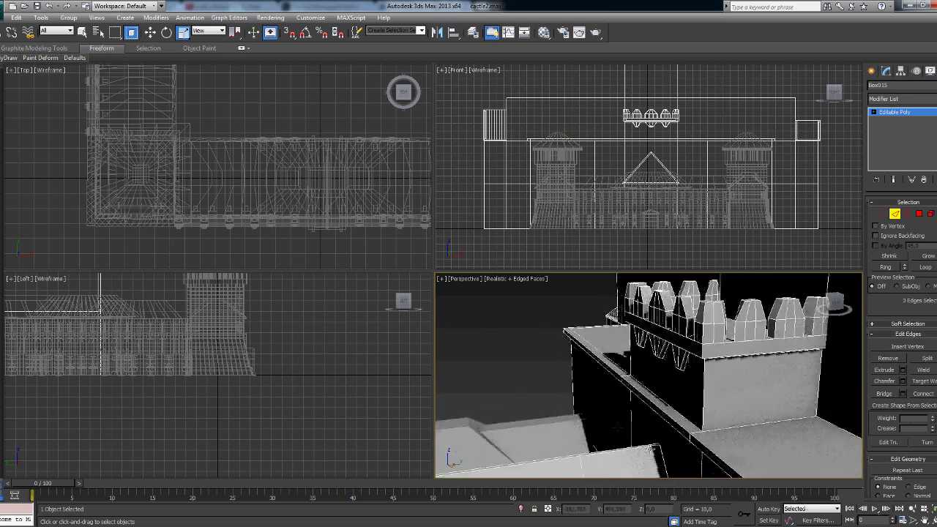
{"action": "left_click", "coordinate": [469, 473]}
{"action": "scroll", "coordinate": [634, 450], "scroll_direction": "down", "scroll_amount": 3}
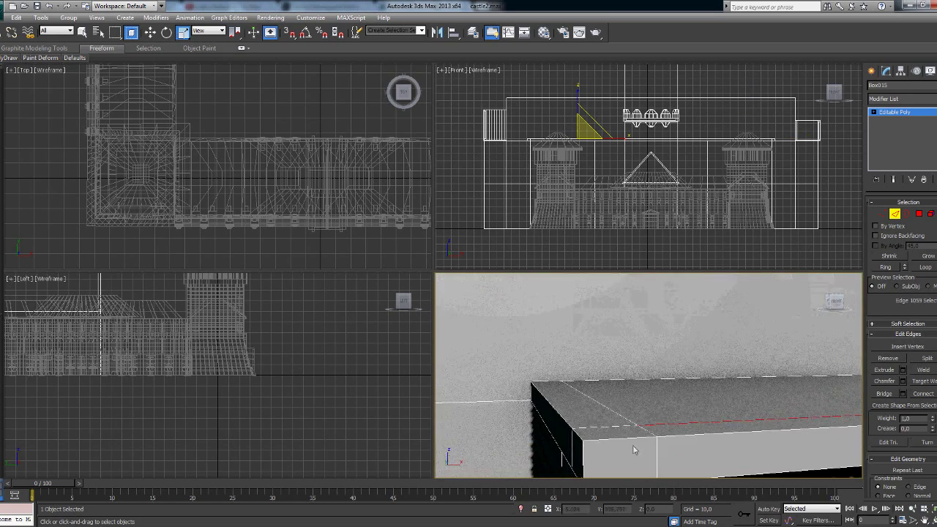
{"action": "key", "text": "ctrl+d"}
{"action": "scroll", "coordinate": [659, 381], "scroll_direction": "down", "scroll_amount": 5}
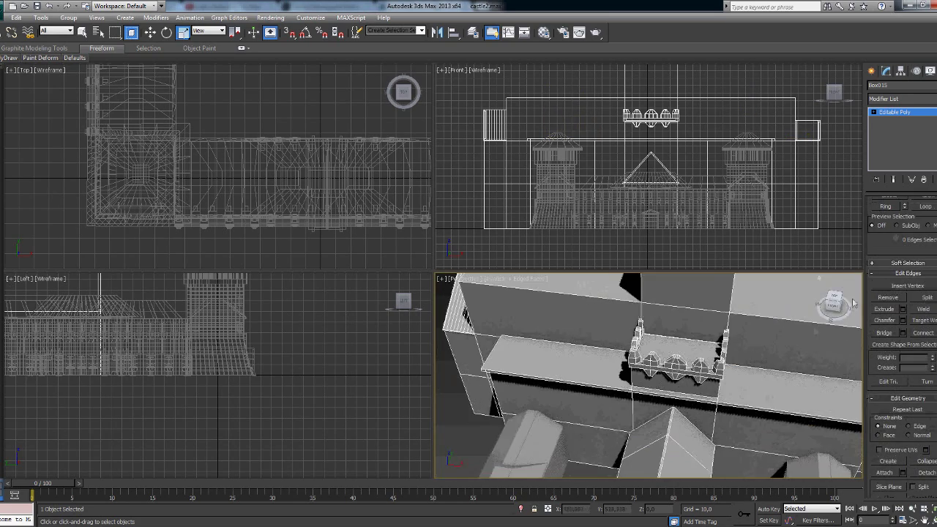
{"action": "middle_click_drag", "start_coordinate": [659, 381], "coordinate": [818, 278], "text": "alt"}
- Select both ledge top faces and squash them to 22% on Y into a thin strip
{"action": "key", "text": "4"}
{"action": "left_click", "coordinate": [578, 340]}
{"action": "left_click", "coordinate": [788, 333], "text": "ctrl"}
{"action": "key", "text": "shift+e"}
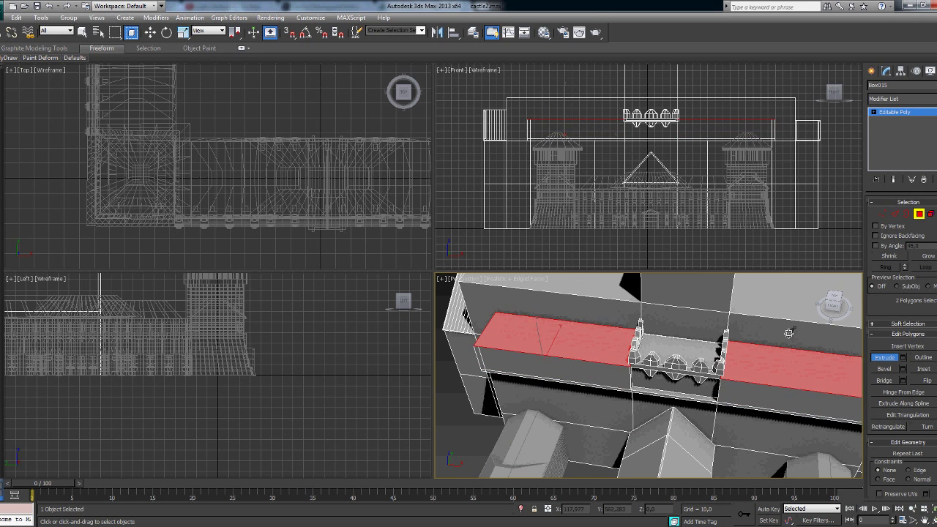
{"action": "left_click_drag", "start_coordinate": [534, 324], "coordinate": [593, 298]}
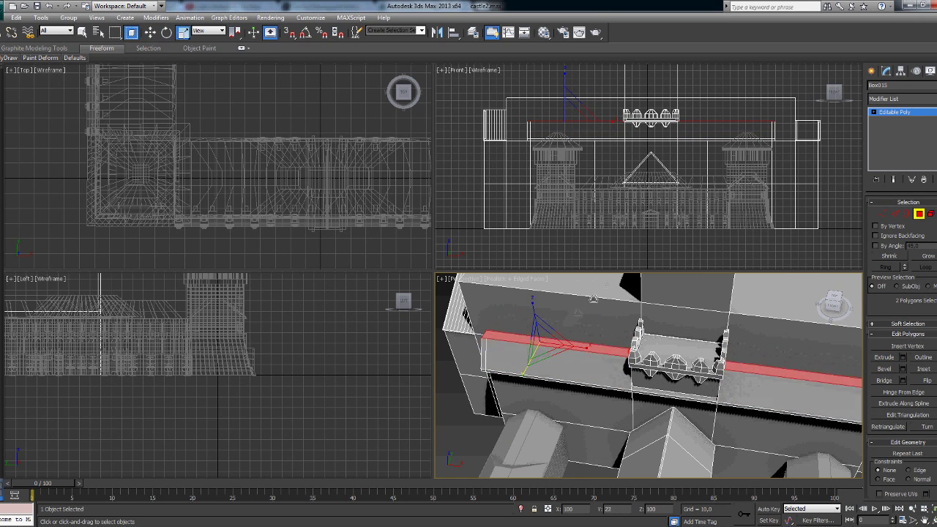
{"action": "scroll", "coordinate": [644, 374], "scroll_direction": "up", "scroll_amount": 4}
- Check the vertical corner edges on the side of the crenellated wall
{"action": "mouse_move", "coordinate": [645, 373]}
{"action": "middle_mouse_down", "text": "alt"}
{"action": "mouse_move", "coordinate": [572, 418]}
{"action": "mouse_move", "coordinate": [593, 388]}
{"action": "middle_mouse_up", "text": "alt"}
{"action": "key", "text": "2"}
{"action": "left_click", "coordinate": [621, 381]}
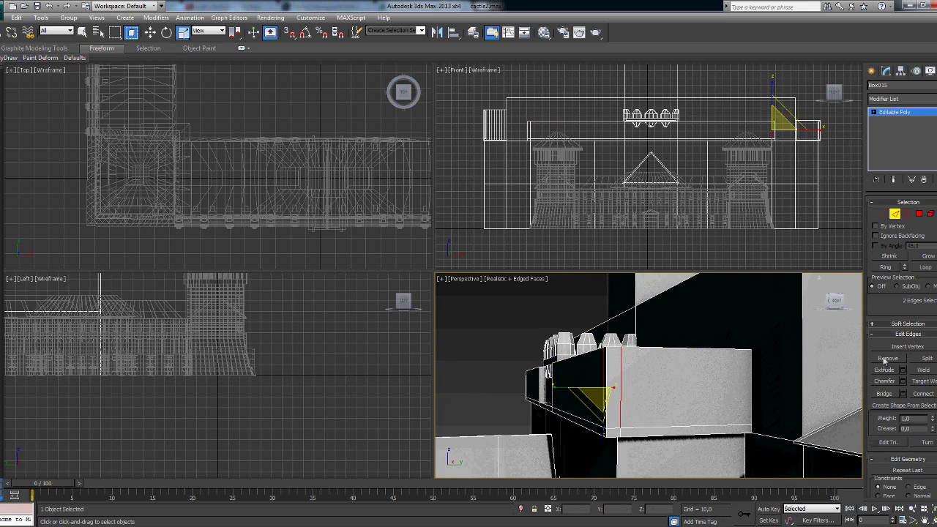
{"action": "middle_click_drag", "start_coordinate": [659, 380], "coordinate": [608, 366], "text": "alt"}
{"action": "left_click", "coordinate": [563, 381]}
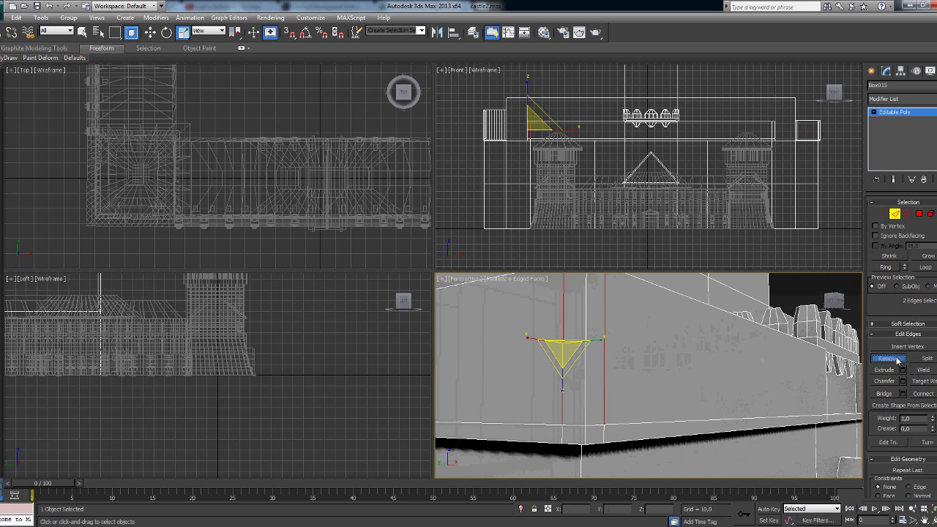
{"action": "key", "text": "4"}
{"action": "middle_click_drag", "start_coordinate": [563, 435], "coordinate": [688, 353], "text": "alt"}
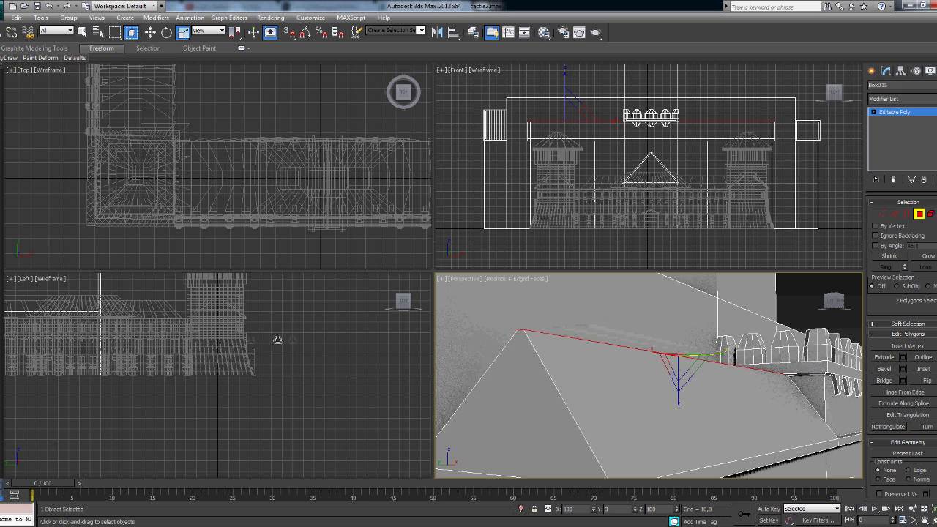
{"action": "mouse_move", "coordinate": [630, 363]}
{"action": "middle_mouse_down", "text": "alt"}
{"action": "mouse_move", "coordinate": [678, 357]}
{"action": "mouse_move", "coordinate": [591, 415]}
{"action": "middle_mouse_up", "text": "alt"}
- Pick two roof polygons, then deselect everything to view the whole castle
{"action": "key", "text": "2"}
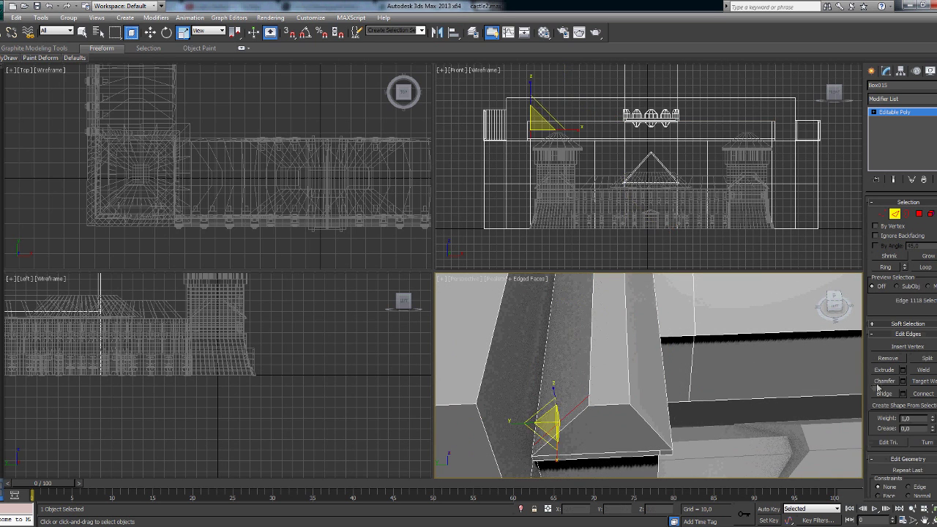
{"action": "key", "text": "4"}
{"action": "mouse_move", "coordinate": [777, 376]}
{"action": "middle_mouse_down", "text": "alt"}
{"action": "mouse_move", "coordinate": [659, 387]}
{"action": "mouse_move", "coordinate": [615, 472]}
{"action": "mouse_move", "coordinate": [619, 297]}
{"action": "mouse_move", "coordinate": [730, 483]}
{"action": "mouse_move", "coordinate": [416, 357]}
{"action": "mouse_move", "coordinate": [806, 307]}
{"action": "mouse_move", "coordinate": [664, 358]}
{"action": "middle_mouse_up", "text": "alt"}
{"action": "left_click", "coordinate": [659, 387]}
{"action": "left_click", "coordinate": [615, 472], "text": "ctrl"}
{"action": "key", "text": "w"}
{"action": "key", "text": "ctrl+d"}
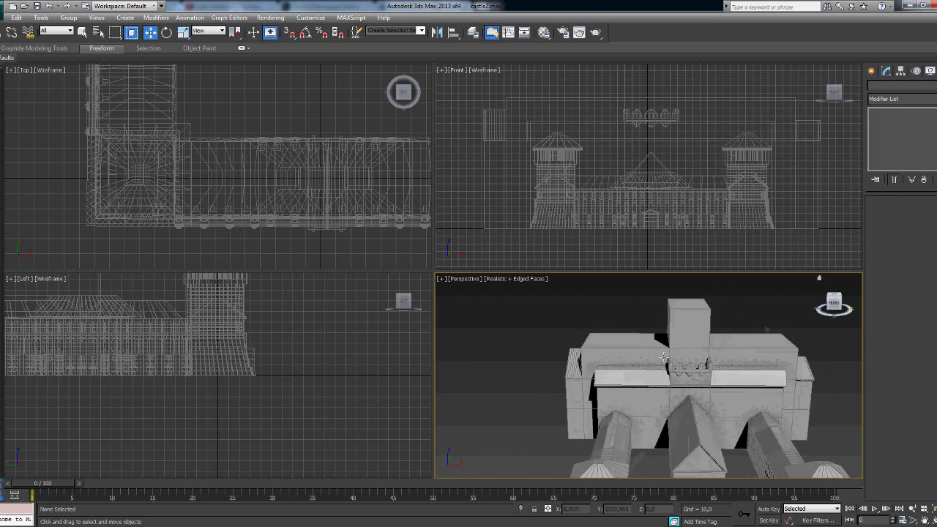
- Extrude the two roof faces of the blocks beside the tall block upward
{"action": "scroll", "coordinate": [665, 357], "scroll_direction": "up", "scroll_amount": 5}
{"action": "left_click", "coordinate": [634, 358]}
{"action": "key", "text": "4"}
{"action": "left_click", "coordinate": [634, 357]}
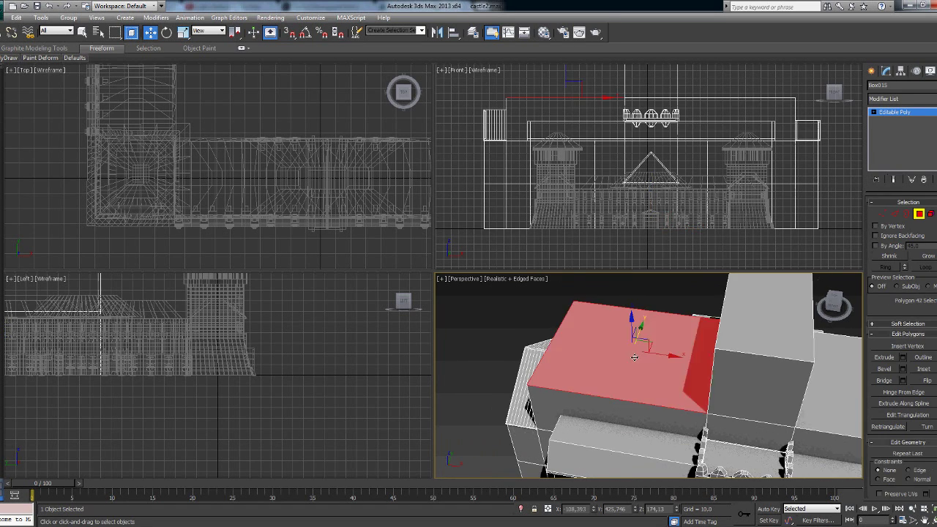
{"action": "middle_click_drag", "start_coordinate": [634, 357], "coordinate": [678, 383], "text": "alt"}
{"action": "left_click", "coordinate": [678, 384], "text": "ctrl"}
{"action": "left_click_drag", "start_coordinate": [751, 389], "coordinate": [762, 283]}
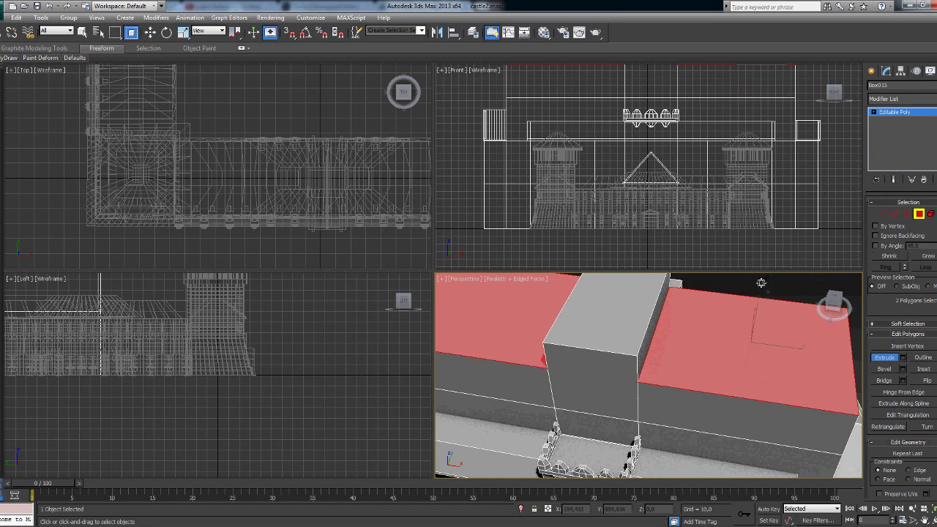
{"action": "left_click_drag", "start_coordinate": [747, 375], "coordinate": [721, 293]}
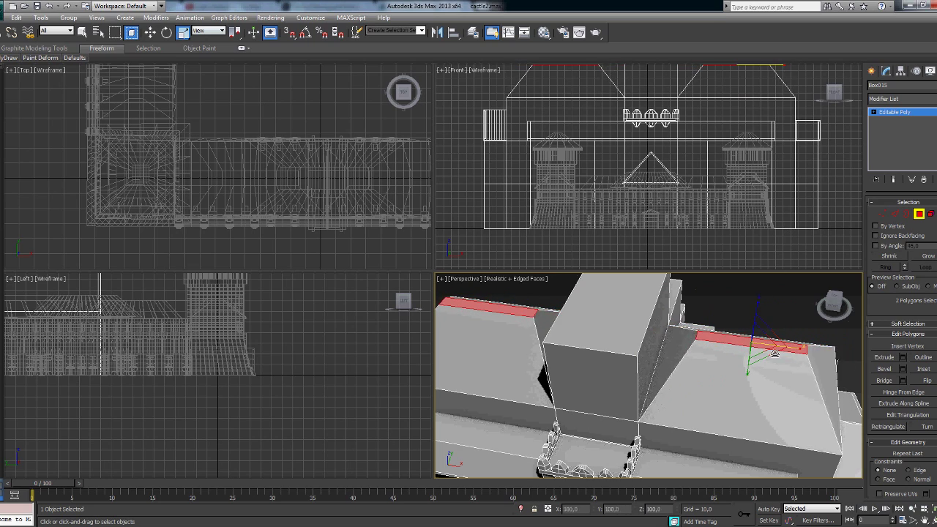
{"action": "mouse_move", "coordinate": [721, 293]}
{"action": "middle_mouse_down", "text": "alt"}
{"action": "mouse_move", "coordinate": [701, 272]}
{"action": "mouse_move", "coordinate": [752, 401]}
{"action": "middle_mouse_up", "text": "alt"}
- Extrude a single roof edge face using the Extrude settings
{"action": "mouse_move", "coordinate": [782, 339]}
{"action": "middle_mouse_down", "text": "alt"}
{"action": "mouse_move", "coordinate": [739, 293]}
{"action": "mouse_move", "coordinate": [889, 364]}
{"action": "middle_mouse_up", "text": "alt"}
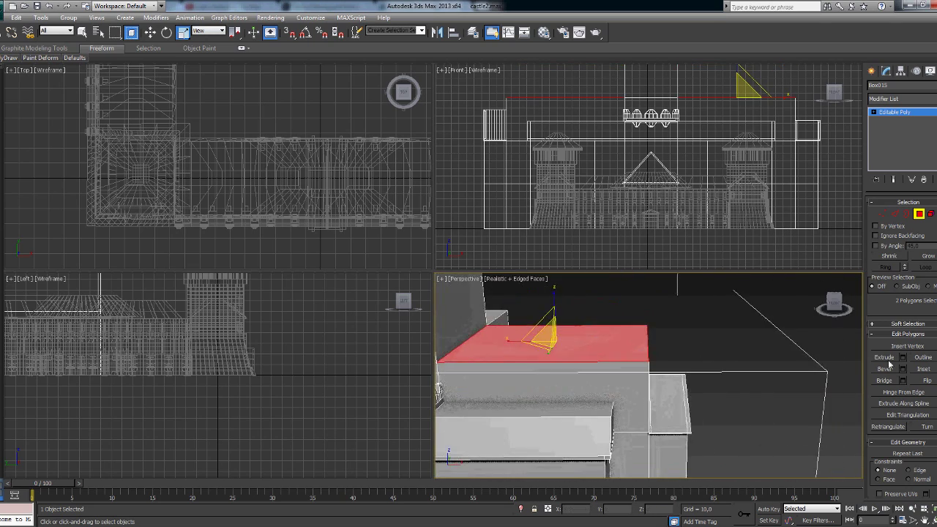
{"action": "mouse_move", "coordinate": [622, 349]}
{"action": "middle_mouse_down", "text": "alt"}
{"action": "mouse_move", "coordinate": [556, 344]}
{"action": "mouse_move", "coordinate": [578, 342]}
{"action": "middle_mouse_up", "text": "alt"}
{"action": "left_click", "coordinate": [534, 343]}
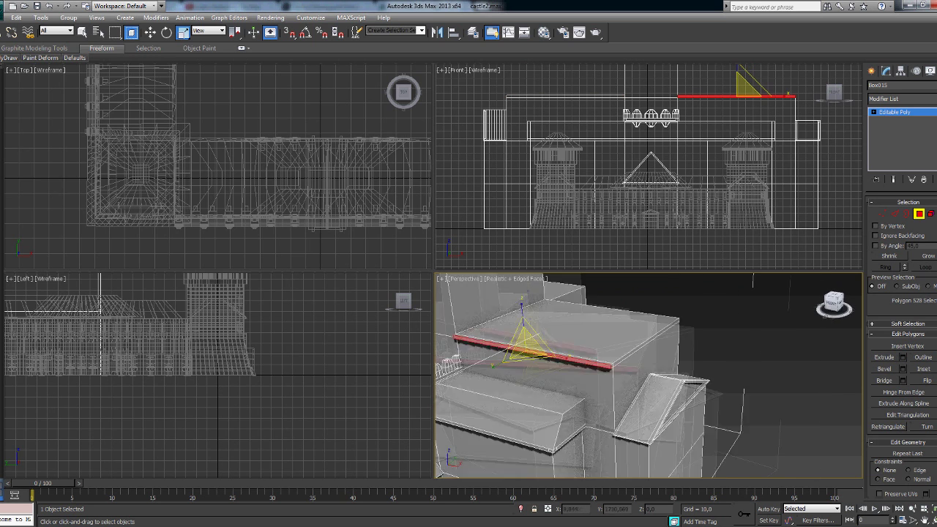
{"action": "middle_click_drag", "start_coordinate": [815, 324], "coordinate": [696, 344], "text": "alt"}
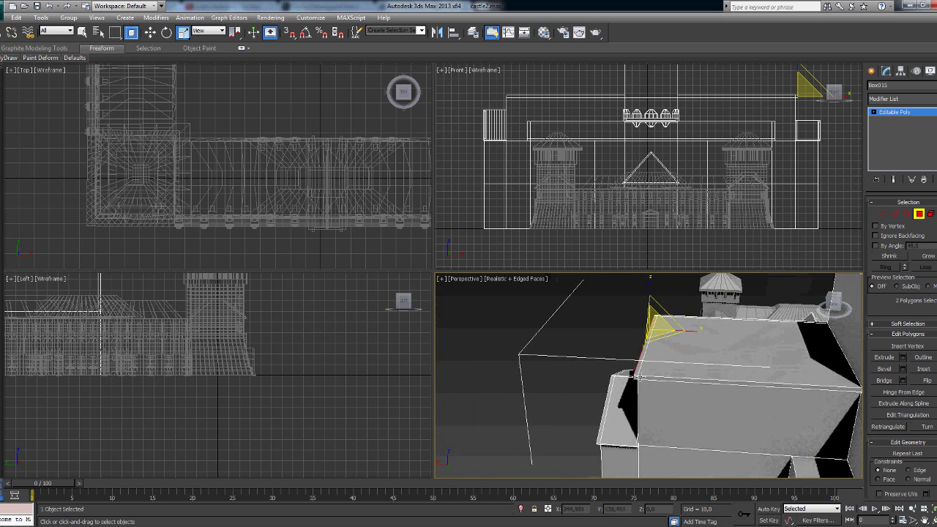
{"action": "key", "text": "shift+e"}
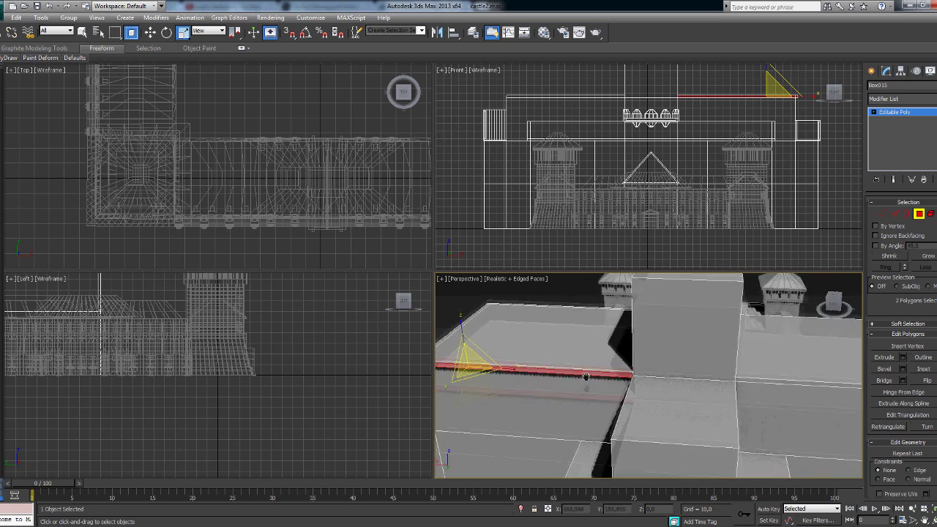
{"action": "middle_click_drag", "start_coordinate": [656, 414], "coordinate": [668, 412], "text": "alt"}
{"action": "left_click", "coordinate": [674, 432]}
{"action": "left_click", "coordinate": [669, 410]}
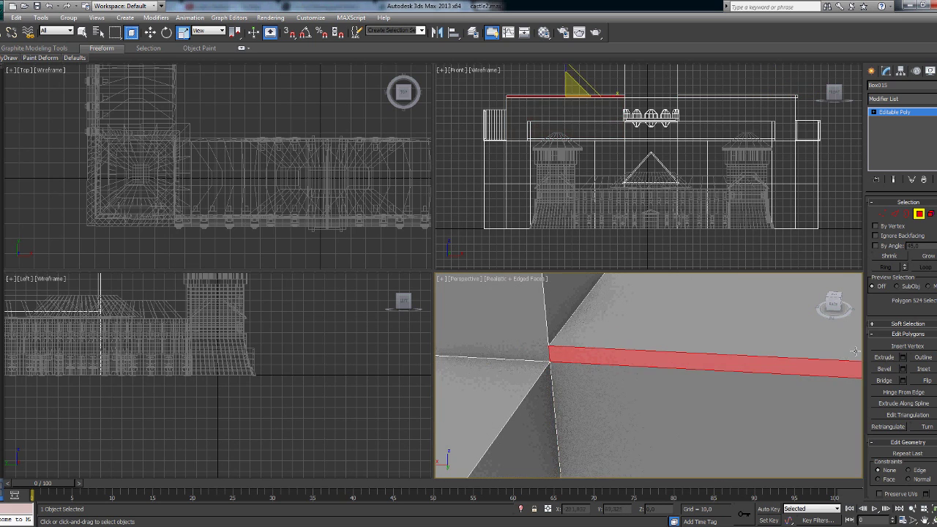
- Extrude further roof edge faces into thin raised rims, the strip by 3.148
{"action": "mouse_move", "coordinate": [668, 386]}
{"action": "middle_mouse_down", "text": "alt"}
{"action": "mouse_move", "coordinate": [440, 398]}
{"action": "mouse_move", "coordinate": [585, 381]}
{"action": "middle_mouse_up", "text": "alt"}
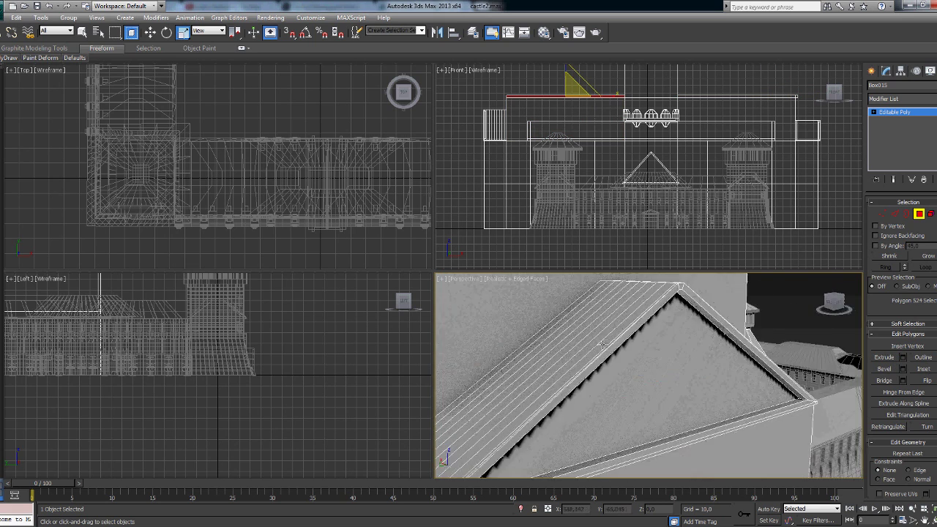
{"action": "left_click", "coordinate": [733, 345]}
{"action": "key", "text": "shift+e"}
{"action": "mouse_move", "coordinate": [703, 395]}
{"action": "middle_mouse_down", "text": "alt"}
{"action": "mouse_move", "coordinate": [683, 415]}
{"action": "mouse_move", "coordinate": [732, 381]}
{"action": "middle_mouse_up", "text": "alt"}
{"action": "left_click", "coordinate": [684, 410]}
{"action": "middle_click_drag", "start_coordinate": [804, 346], "coordinate": [862, 374], "text": "alt"}
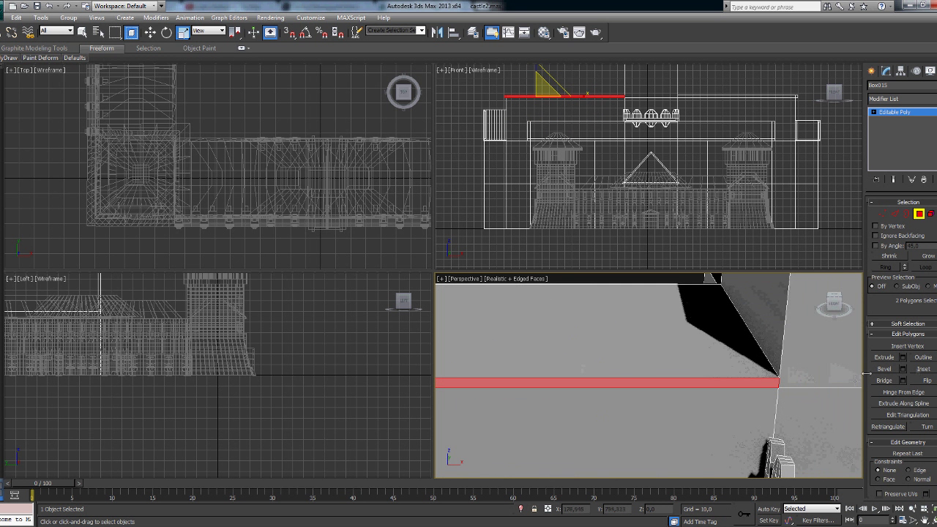
{"action": "left_click", "coordinate": [903, 357]}
{"action": "left_click", "coordinate": [657, 407]}
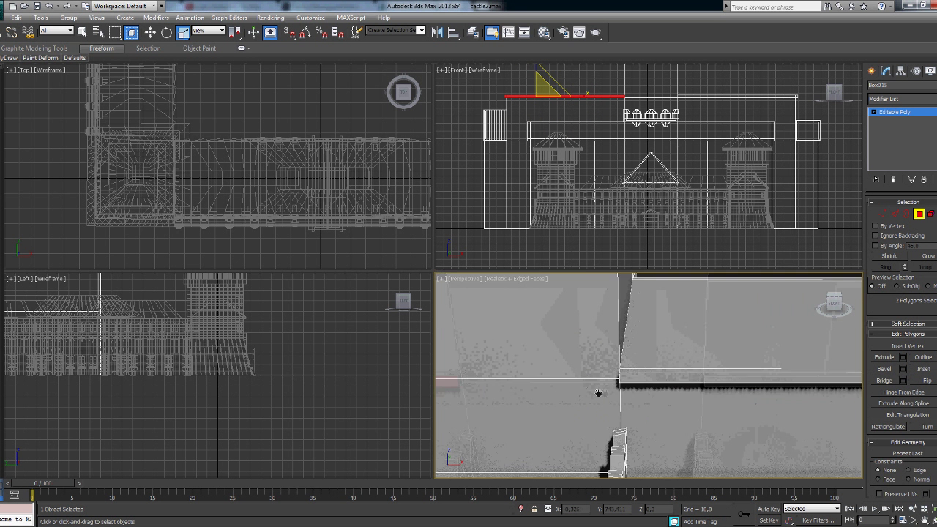
{"action": "middle_click_drag", "start_coordinate": [600, 391], "coordinate": [659, 380], "text": "alt"}
{"action": "mouse_move", "coordinate": [732, 396]}
{"action": "middle_mouse_down", "text": "alt"}
{"action": "mouse_move", "coordinate": [590, 397]}
{"action": "mouse_move", "coordinate": [635, 445]}
{"action": "middle_mouse_up", "text": "alt"}
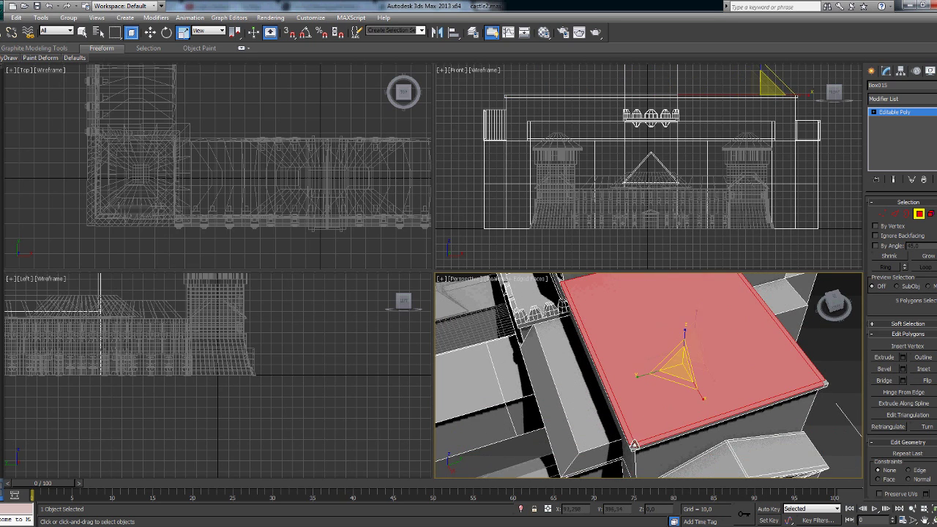
{"action": "middle_click_drag", "start_coordinate": [666, 367], "coordinate": [720, 362], "text": "alt"}
{"action": "mouse_move", "coordinate": [856, 303]}
{"action": "middle_mouse_down", "text": "alt"}
{"action": "mouse_move", "coordinate": [732, 381]}
{"action": "mouse_move", "coordinate": [647, 398]}
{"action": "mouse_move", "coordinate": [614, 295]}
{"action": "middle_mouse_up", "text": "alt"}
{"action": "scroll", "coordinate": [733, 381], "scroll_direction": "up", "scroll_amount": 5}
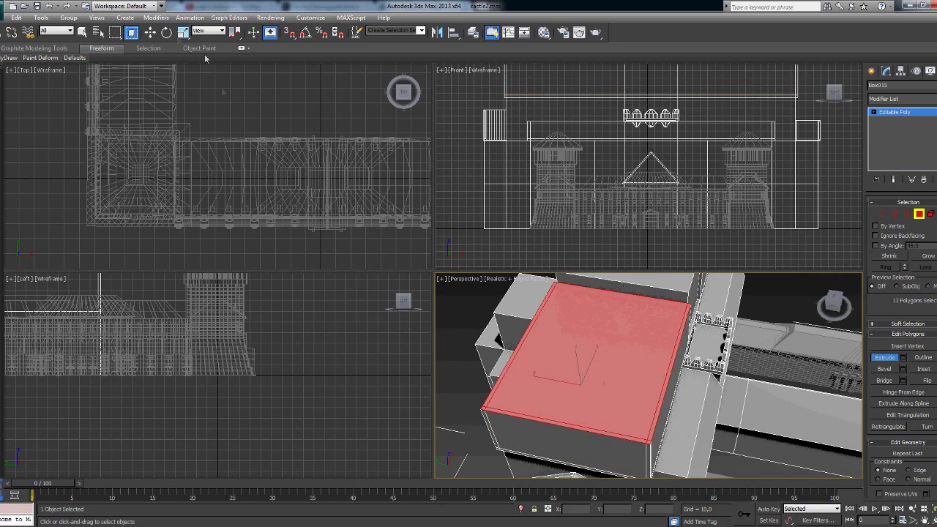
- Scale the roof polygons to 2% on Y, pinching them into a gabled ridge
{"action": "left_click_drag", "start_coordinate": [625, 397], "coordinate": [819, 278]}
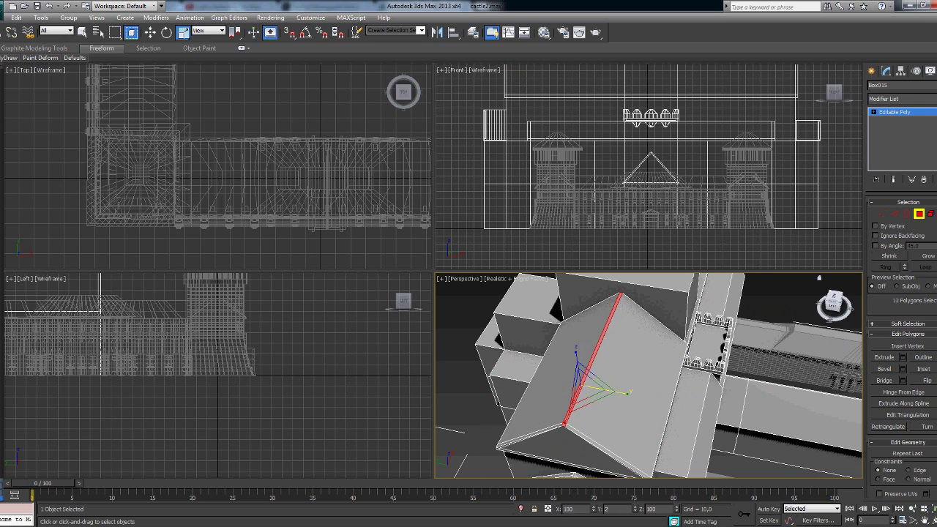
{"action": "scroll", "coordinate": [820, 278], "scroll_direction": "down", "scroll_amount": 5}
{"action": "middle_click_drag", "start_coordinate": [732, 329], "coordinate": [660, 351], "text": "alt"}
- Inset a sloped roof face by 2.128 to give it a narrow border
{"action": "left_click", "coordinate": [696, 402]}
{"action": "scroll", "coordinate": [696, 402], "scroll_direction": "up", "scroll_amount": 5}
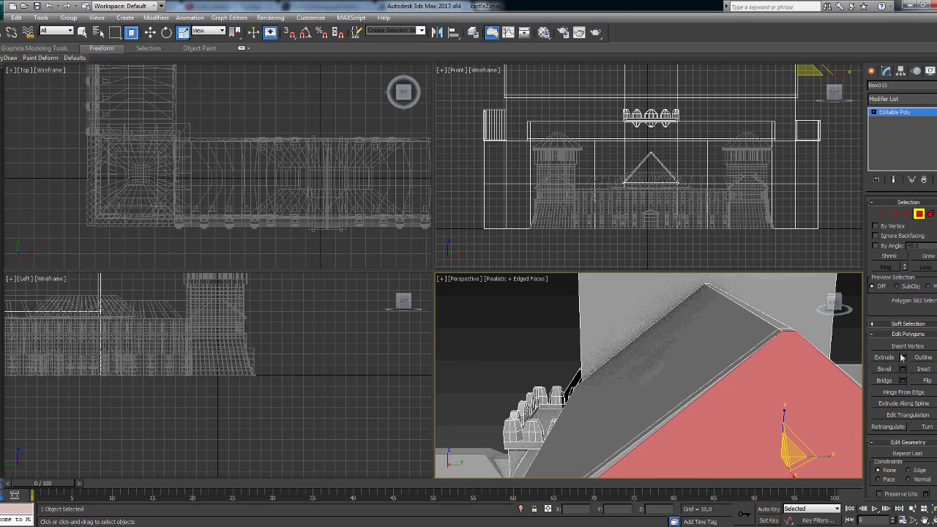
{"action": "left_click", "coordinate": [924, 369]}
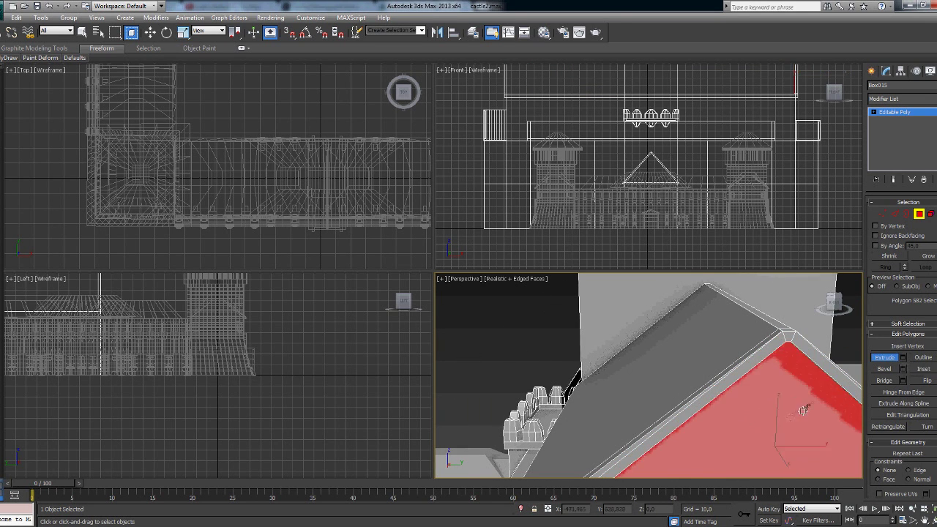
{"action": "key", "text": "z"}
{"action": "left_click", "coordinate": [903, 369]}
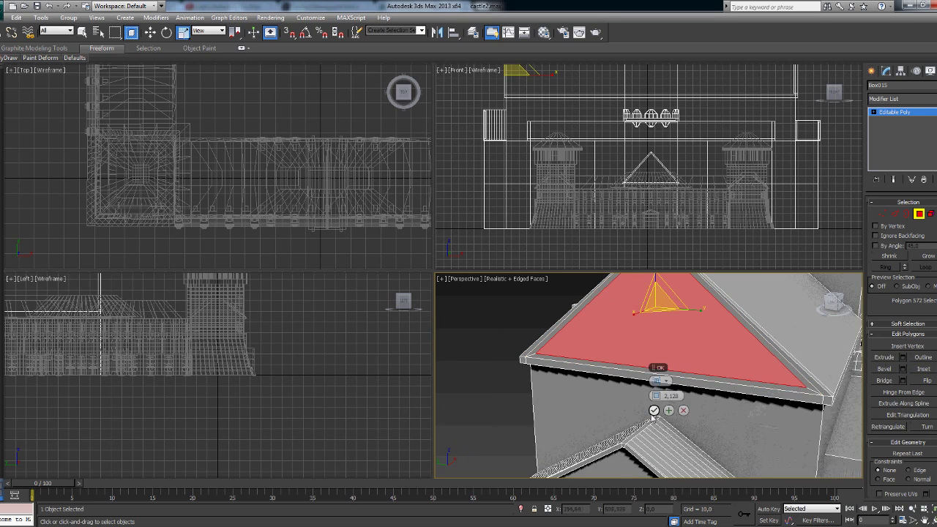
{"action": "left_click", "coordinate": [506, 386]}
- Select the tower's top face and frame it for extrusion
{"action": "middle_click_drag", "start_coordinate": [506, 386], "coordinate": [655, 370], "text": "alt"}
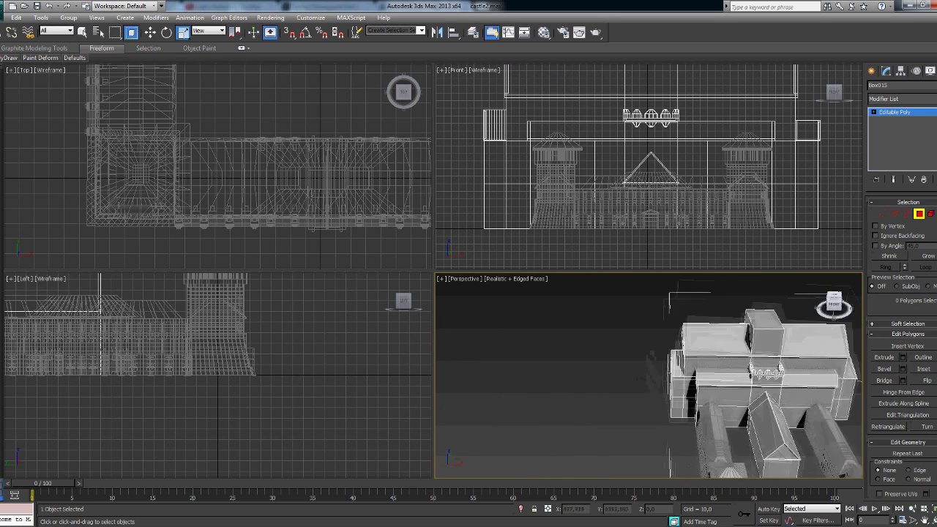
{"action": "left_click", "coordinate": [654, 369]}
{"action": "key", "text": "z"}
{"action": "key", "text": "shift+e"}
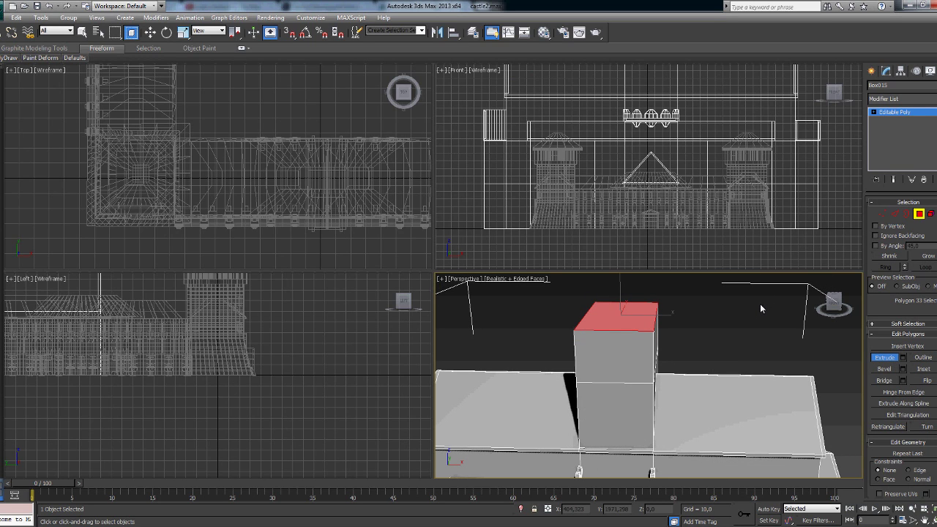
- Extrude the tower top and bevel it outward to a point, forming an overhanging pyramid roof
{"action": "left_click_drag", "start_coordinate": [604, 220], "coordinate": [603, 235]}
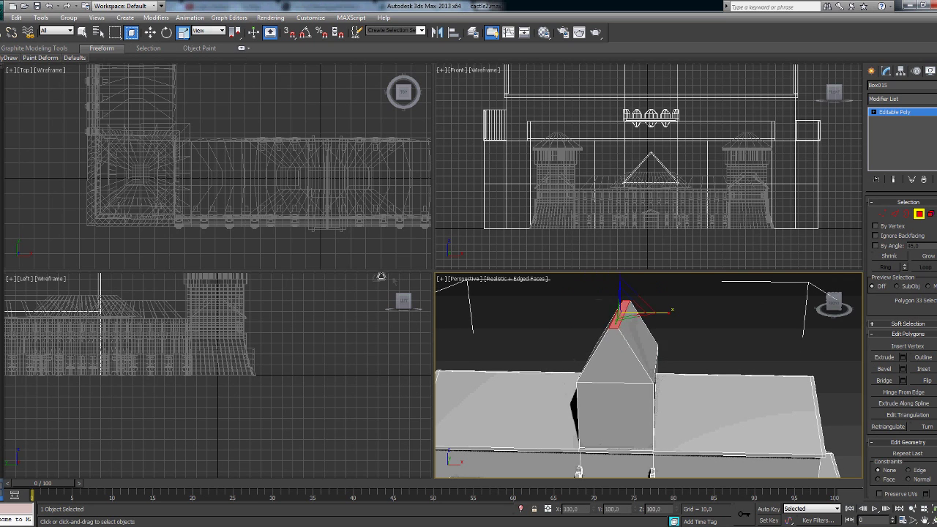
{"action": "key", "text": "z"}
{"action": "key", "text": "ctrl+shift+b"}
{"action": "left_click_drag", "start_coordinate": [718, 336], "coordinate": [722, 334]}
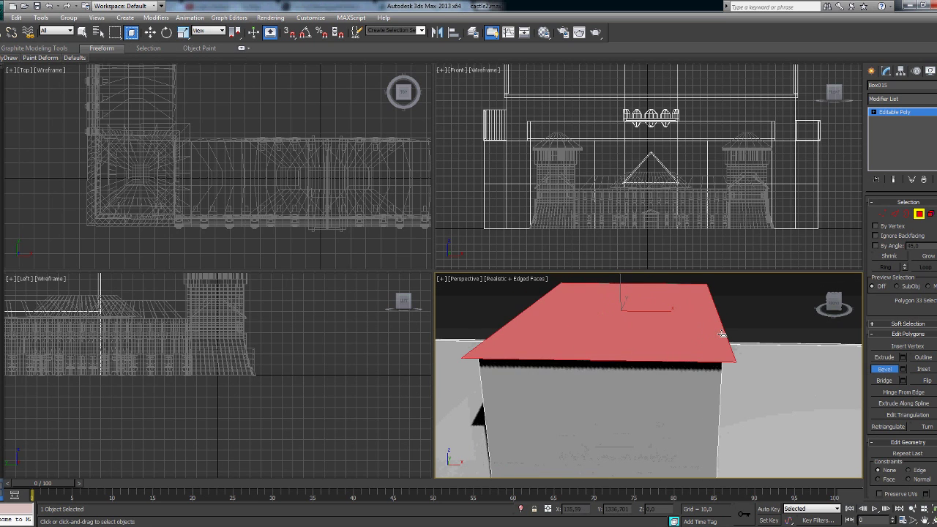
{"action": "left_click", "coordinate": [722, 334]}
{"action": "scroll", "coordinate": [659, 337], "scroll_direction": "down", "scroll_amount": 4}
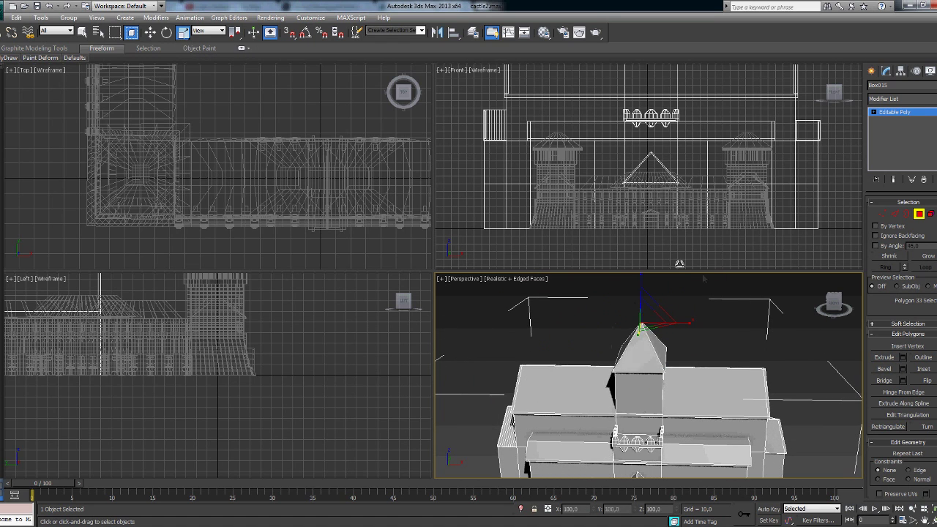
{"action": "mouse_move", "coordinate": [680, 264]}
{"action": "middle_mouse_down", "text": "alt"}
{"action": "mouse_move", "coordinate": [752, 408]}
{"action": "mouse_move", "coordinate": [468, 279]}
{"action": "mouse_move", "coordinate": [659, 366]}
{"action": "middle_mouse_up", "text": "alt"}
{"action": "scroll", "coordinate": [752, 408], "scroll_direction": "up", "scroll_amount": 5}
{"action": "scroll", "coordinate": [752, 408], "scroll_direction": "down", "scroll_amount": 5}
{"action": "scroll", "coordinate": [696, 377], "scroll_direction": "up", "scroll_amount": 4}
- Bevel and extrude the flat roof face into a sunken floor ringed by a thin rim
{"action": "left_click", "coordinate": [673, 384]}
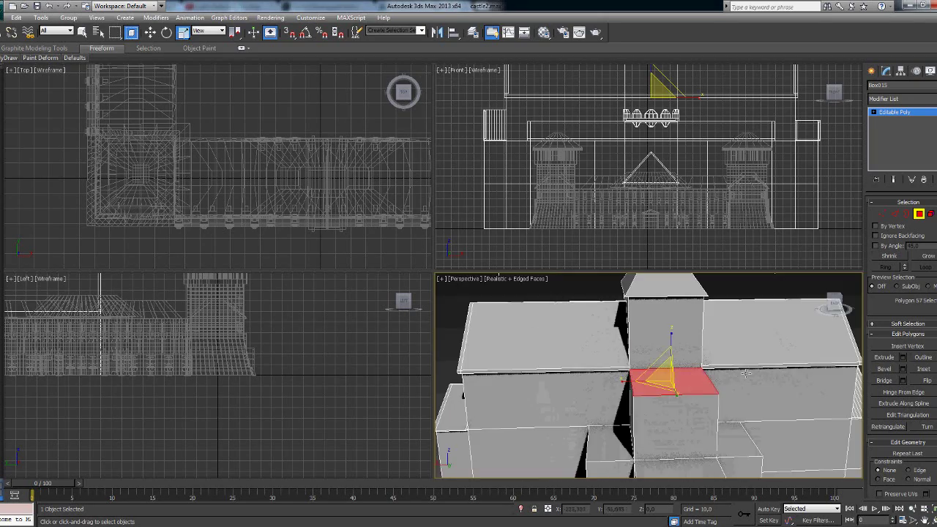
{"action": "scroll", "coordinate": [745, 373], "scroll_direction": "up", "scroll_amount": 3}
{"action": "mouse_move", "coordinate": [766, 399]}
{"action": "left_mouse_down"}
{"action": "mouse_move", "coordinate": [780, 394]}
{"action": "mouse_move", "coordinate": [759, 411]}
{"action": "left_mouse_up"}
{"action": "left_click", "coordinate": [887, 359]}
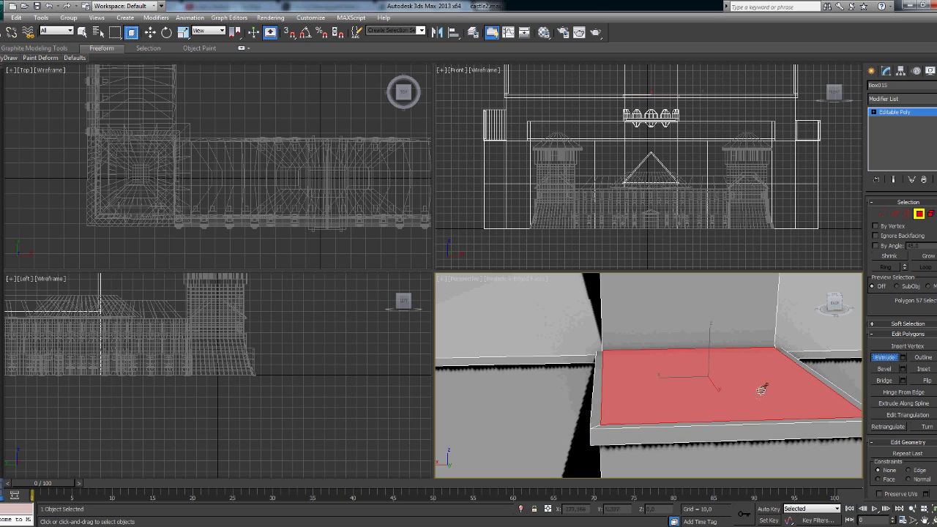
{"action": "middle_click_drag", "start_coordinate": [762, 390], "coordinate": [806, 381], "text": "alt"}
- Select the rim's edge ring and preview Connect with 12 segments
{"action": "left_click", "coordinate": [895, 215]}
{"action": "left_click", "coordinate": [688, 384]}
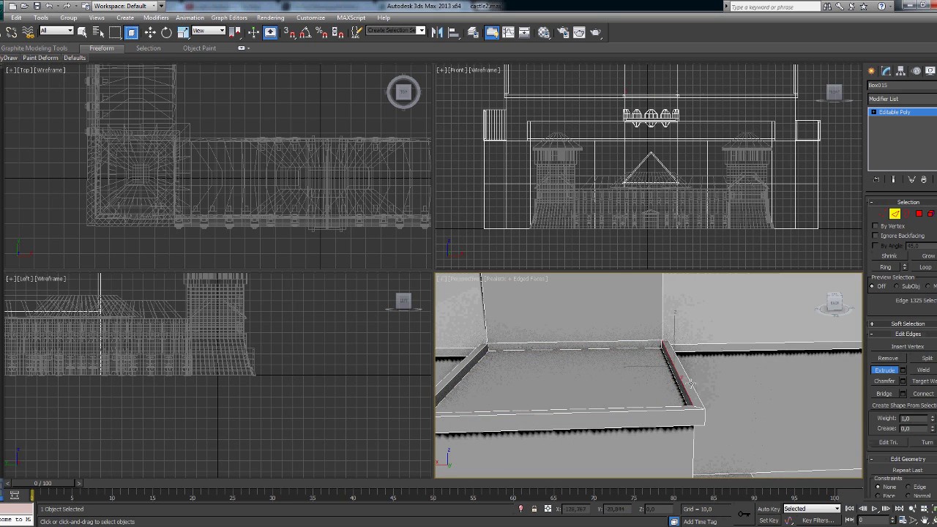
{"action": "key", "text": "r"}
{"action": "left_click", "coordinate": [670, 348]}
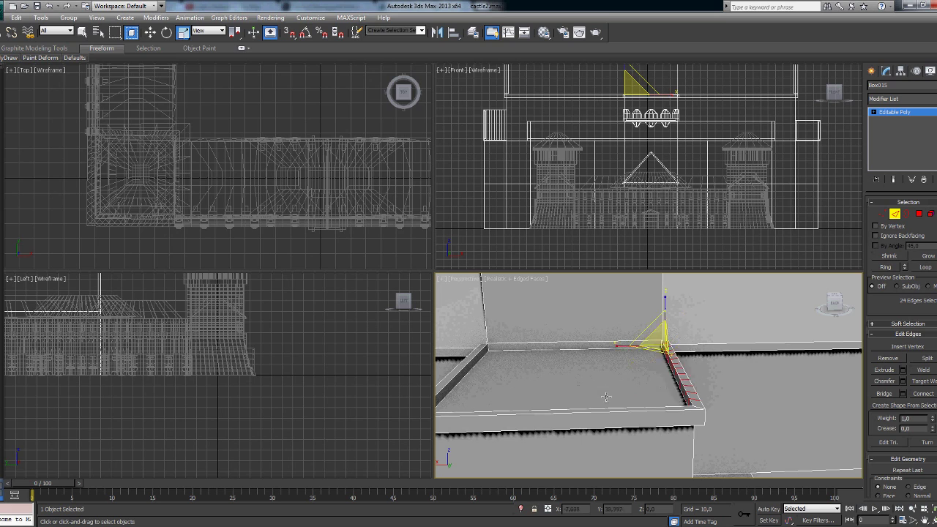
{"action": "middle_click_drag", "start_coordinate": [670, 348], "coordinate": [544, 382], "text": "alt"}
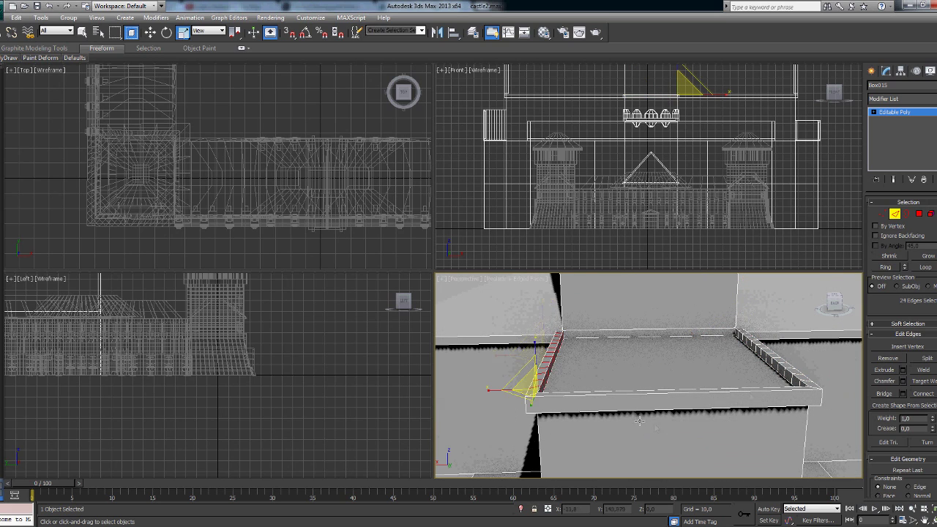
{"action": "double_click", "coordinate": [666, 367]}
{"action": "mouse_move", "coordinate": [667, 368]}
{"action": "middle_mouse_down", "text": "alt"}
{"action": "mouse_move", "coordinate": [826, 334]}
{"action": "mouse_move", "coordinate": [772, 358]}
{"action": "middle_mouse_up", "text": "alt"}
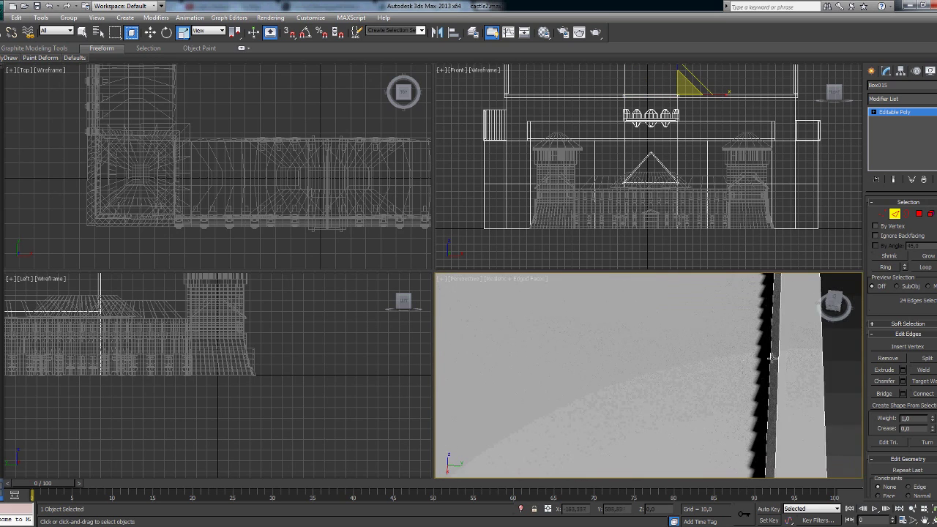
{"action": "key", "text": "ctrl+shift+e"}
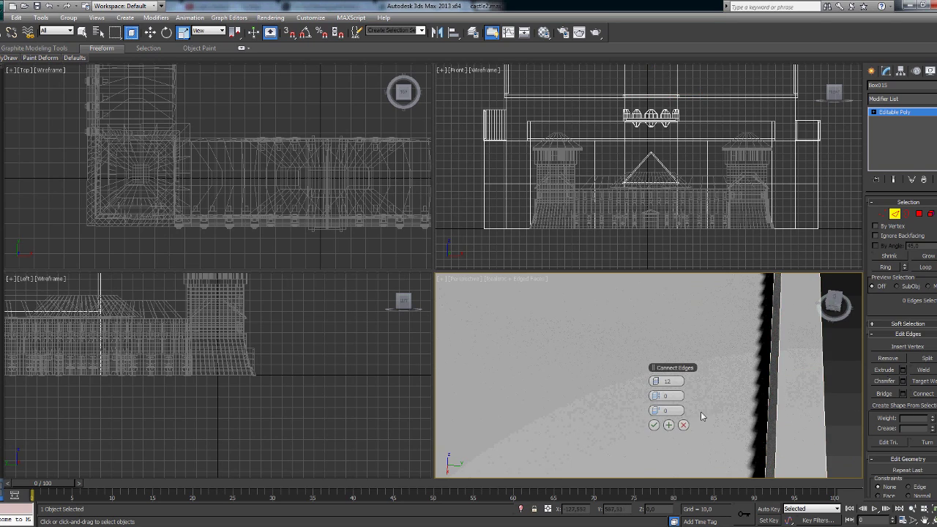
- Select alternating rim-top polygons and extrude them upward into merlons
{"action": "mouse_move", "coordinate": [701, 416]}
{"action": "middle_mouse_down", "text": "alt"}
{"action": "mouse_move", "coordinate": [761, 398]}
{"action": "mouse_move", "coordinate": [718, 366]}
{"action": "mouse_move", "coordinate": [672, 351]}
{"action": "middle_mouse_up", "text": "alt"}
{"action": "scroll", "coordinate": [718, 366], "scroll_direction": "up", "scroll_amount": 3}
{"action": "key", "text": "4"}
{"action": "left_click", "coordinate": [601, 370]}
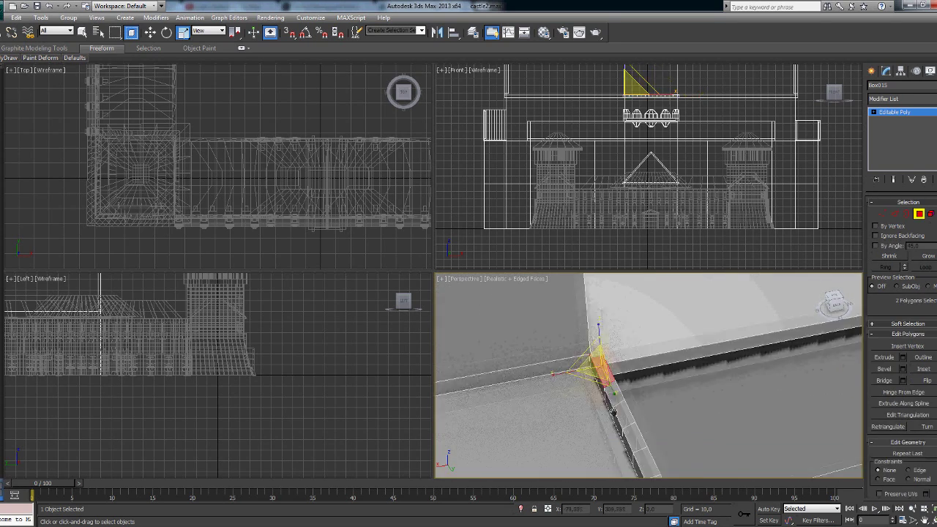
{"action": "mouse_move", "coordinate": [614, 413]}
{"action": "middle_mouse_down", "text": "alt"}
{"action": "mouse_move", "coordinate": [596, 393]}
{"action": "mouse_move", "coordinate": [678, 389]}
{"action": "mouse_move", "coordinate": [620, 366]}
{"action": "mouse_move", "coordinate": [542, 388]}
{"action": "mouse_move", "coordinate": [732, 351]}
{"action": "mouse_move", "coordinate": [688, 427]}
{"action": "mouse_move", "coordinate": [626, 412]}
{"action": "mouse_move", "coordinate": [683, 379]}
{"action": "middle_mouse_up", "text": "alt"}
{"action": "left_click", "coordinate": [620, 366], "text": "shift"}
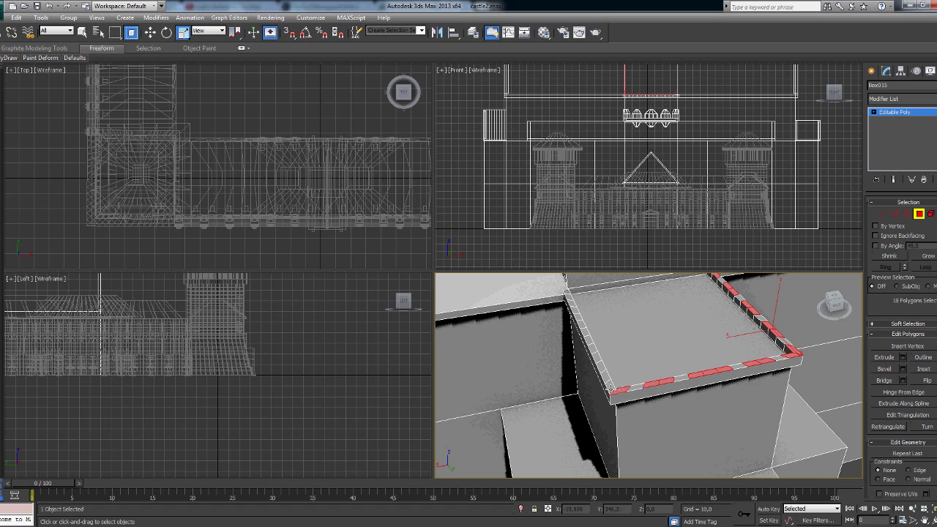
{"action": "middle_click_drag", "start_coordinate": [564, 277], "coordinate": [634, 418], "text": "alt"}
{"action": "left_click", "coordinate": [634, 419], "text": "ctrl"}
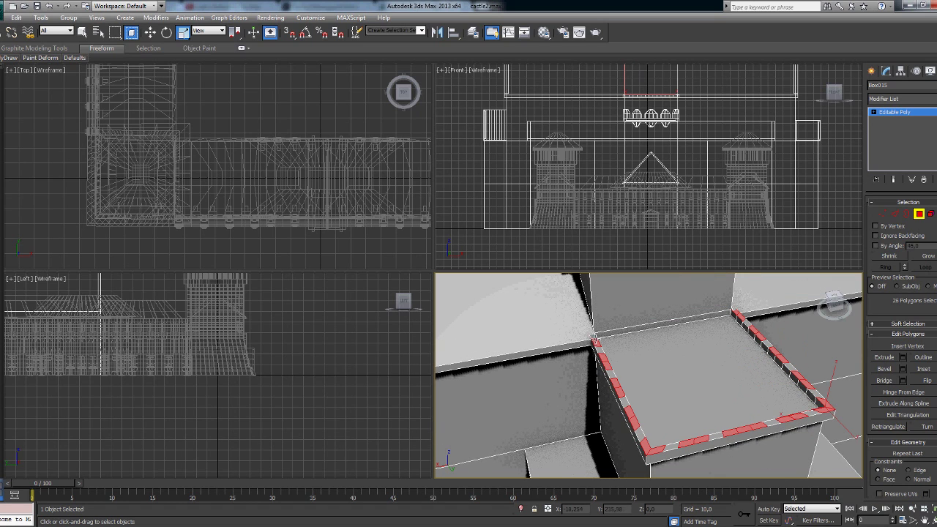
{"action": "left_click_drag", "start_coordinate": [774, 415], "coordinate": [773, 377]}
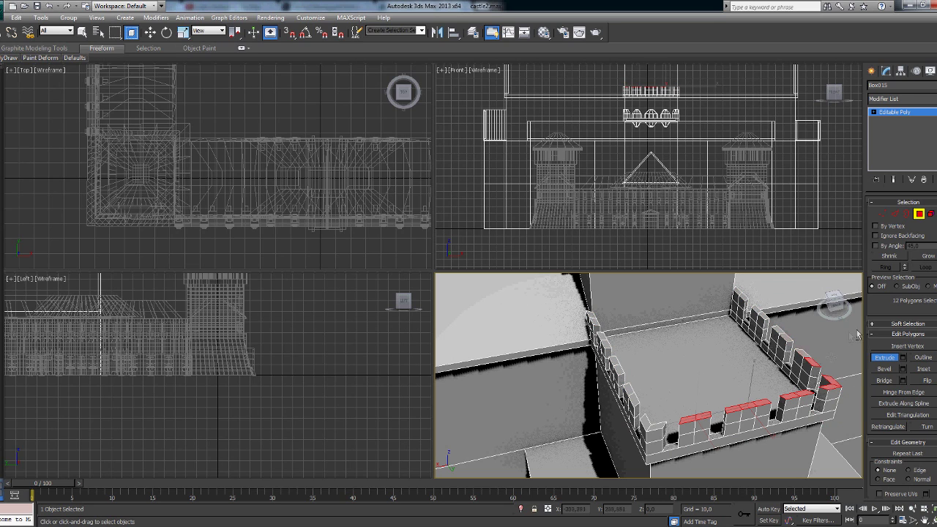
- Select a corner block face and a wall face at the parapet corners
{"action": "key", "text": "r"}
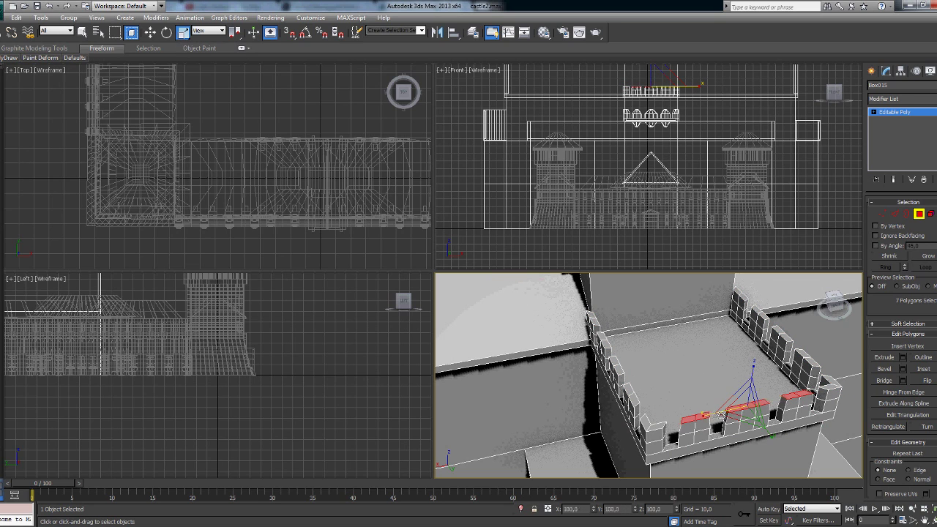
{"action": "middle_click_drag", "start_coordinate": [754, 395], "coordinate": [681, 352], "text": "alt"}
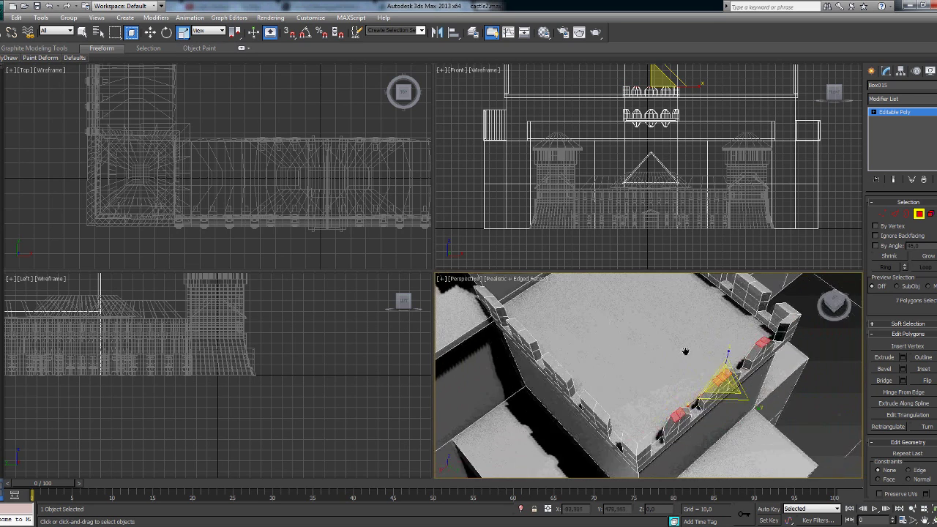
{"action": "left_click", "coordinate": [637, 441]}
{"action": "left_click", "coordinate": [599, 411]}
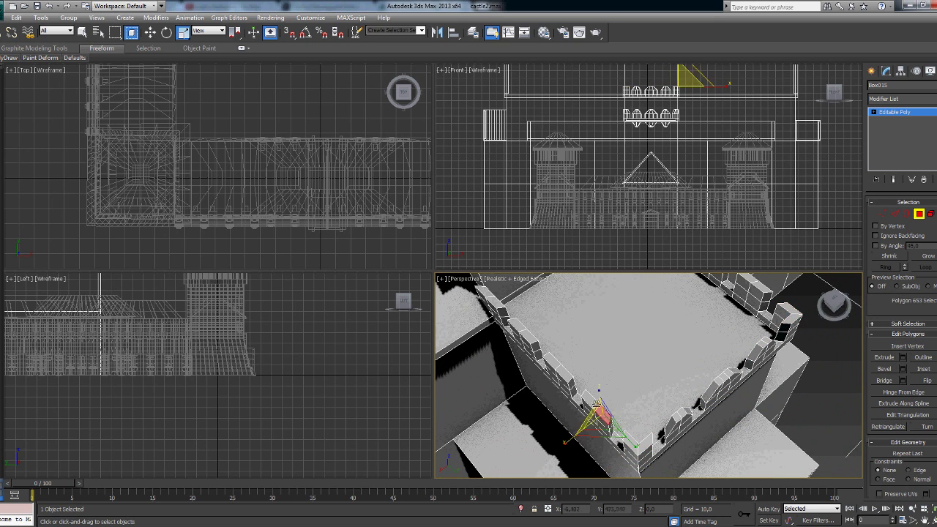
{"action": "middle_click_drag", "start_coordinate": [557, 344], "coordinate": [652, 347], "text": "alt"}
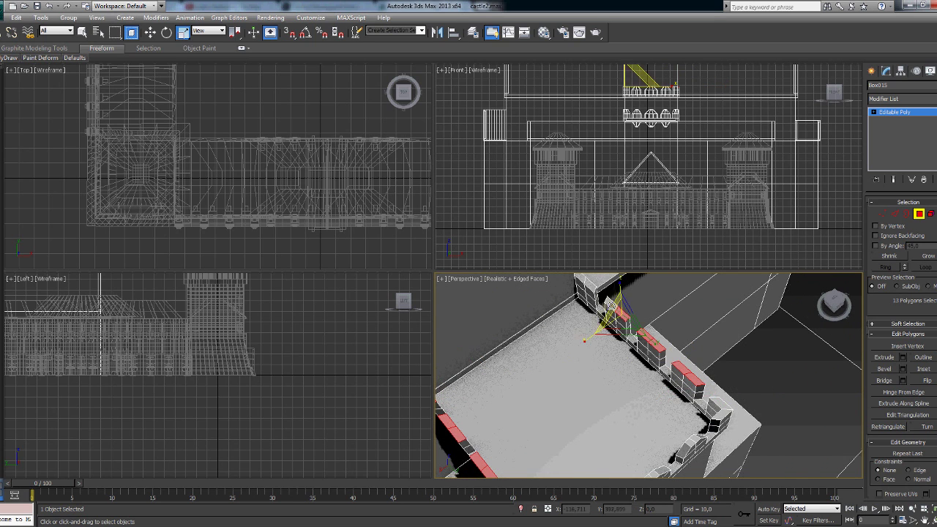
- Extrude the battlement underside faces downward into corbels, then pick a lower wall face for a ledge
{"action": "left_click", "coordinate": [805, 372]}
{"action": "middle_click_drag", "start_coordinate": [805, 372], "coordinate": [659, 366], "text": "alt"}
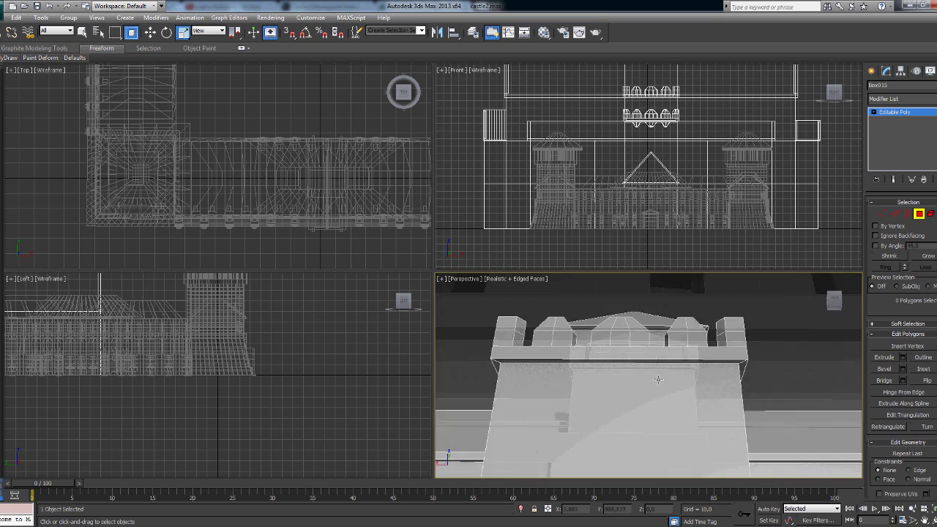
{"action": "left_click", "coordinate": [701, 364]}
{"action": "mouse_move", "coordinate": [733, 359]}
{"action": "middle_mouse_down", "text": "alt"}
{"action": "mouse_move", "coordinate": [700, 364]}
{"action": "mouse_move", "coordinate": [600, 335]}
{"action": "middle_mouse_up", "text": "alt"}
{"action": "left_click", "coordinate": [700, 364], "text": "ctrl"}
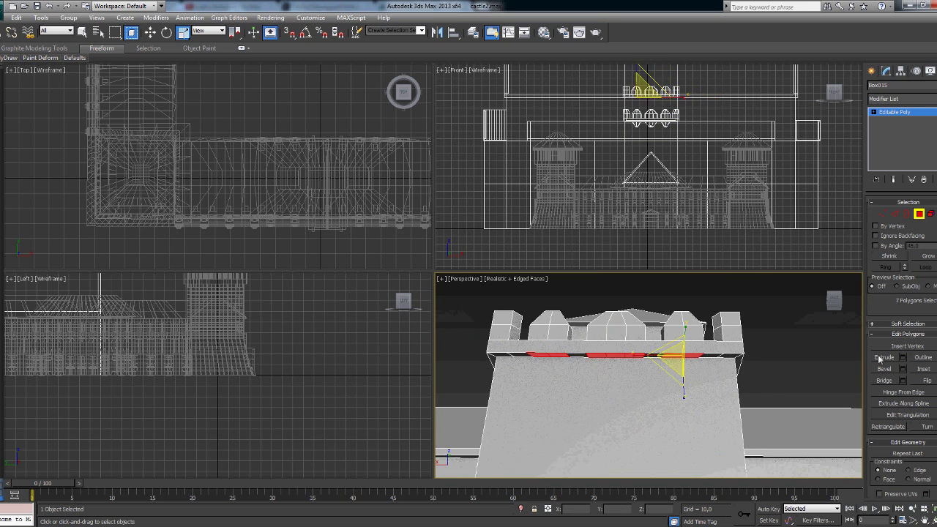
{"action": "key", "text": "shift+e"}
{"action": "left_click_drag", "start_coordinate": [601, 334], "coordinate": [600, 360]}
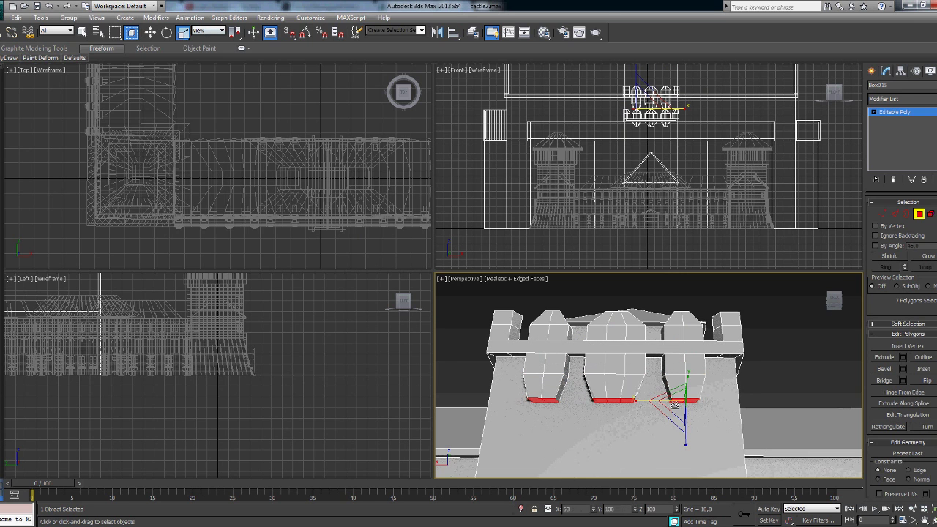
{"action": "mouse_move", "coordinate": [610, 378]}
{"action": "middle_mouse_down", "text": "alt"}
{"action": "mouse_move", "coordinate": [634, 356]}
{"action": "mouse_move", "coordinate": [651, 383]}
{"action": "middle_mouse_up", "text": "alt"}
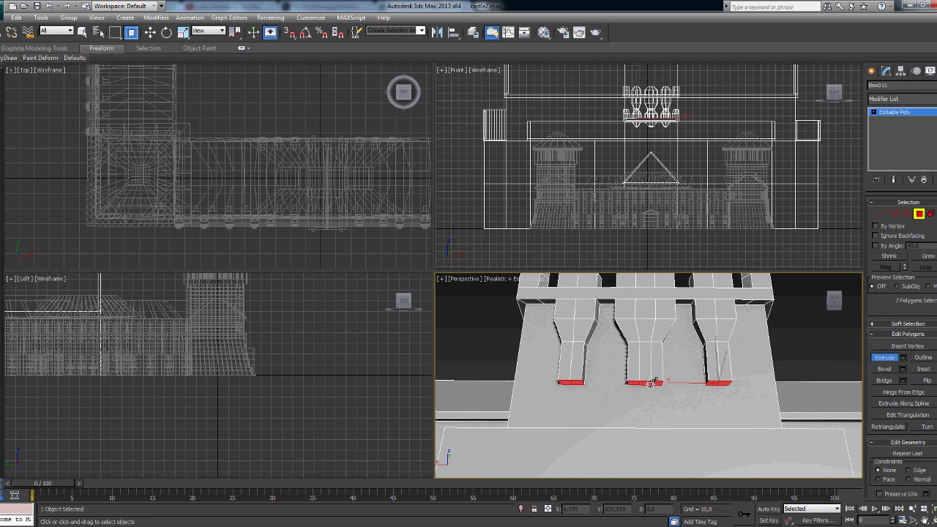
{"action": "scroll", "coordinate": [652, 347], "scroll_direction": "down", "scroll_amount": 3}
{"action": "mouse_move", "coordinate": [652, 347]}
{"action": "middle_mouse_down", "text": "alt"}
{"action": "mouse_move", "coordinate": [681, 344]}
{"action": "mouse_move", "coordinate": [663, 359]}
{"action": "mouse_move", "coordinate": [670, 395]}
{"action": "mouse_move", "coordinate": [892, 358]}
{"action": "middle_mouse_up", "text": "alt"}
{"action": "left_click", "coordinate": [672, 402]}
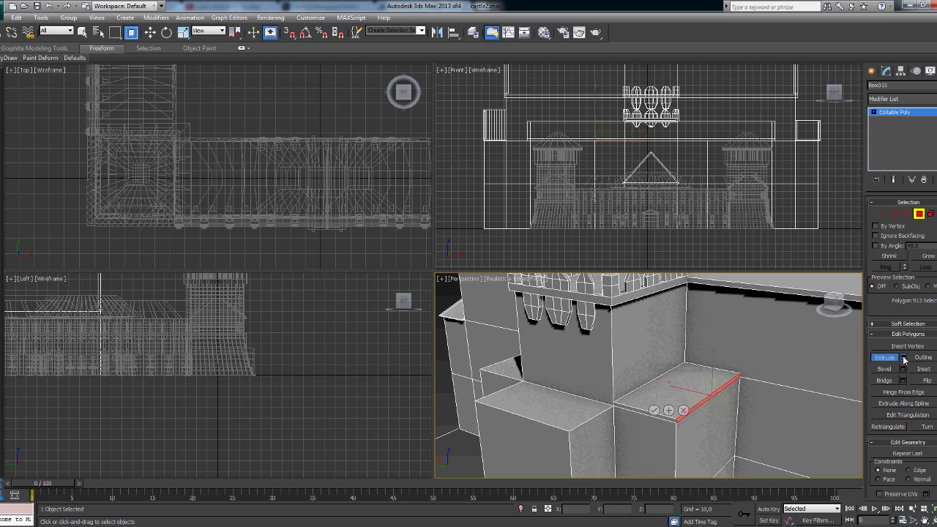
- Raise the ledge block taller and scale its top face into a roof ridge
{"action": "left_click", "coordinate": [654, 410]}
{"action": "left_click", "coordinate": [679, 424]}
{"action": "left_click", "coordinate": [654, 410]}
{"action": "left_click", "coordinate": [665, 416]}
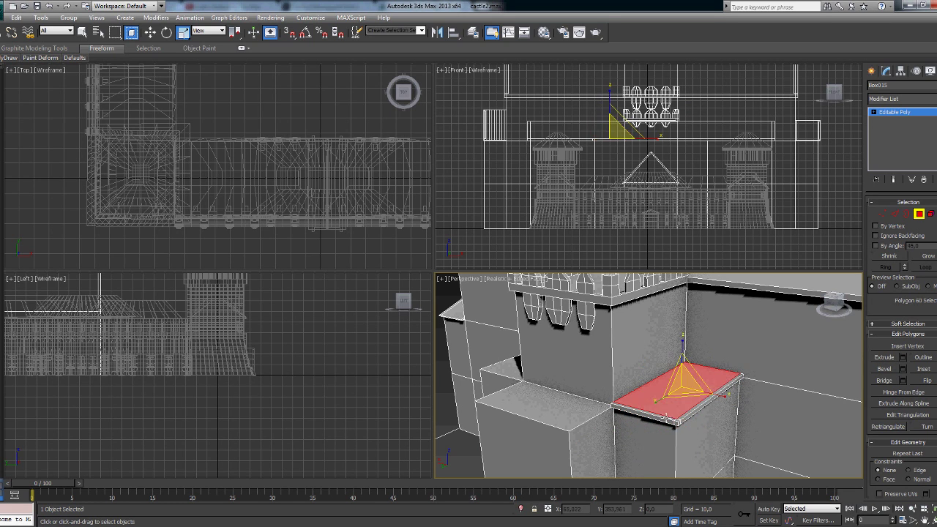
{"action": "left_click_drag", "start_coordinate": [711, 346], "coordinate": [701, 291]}
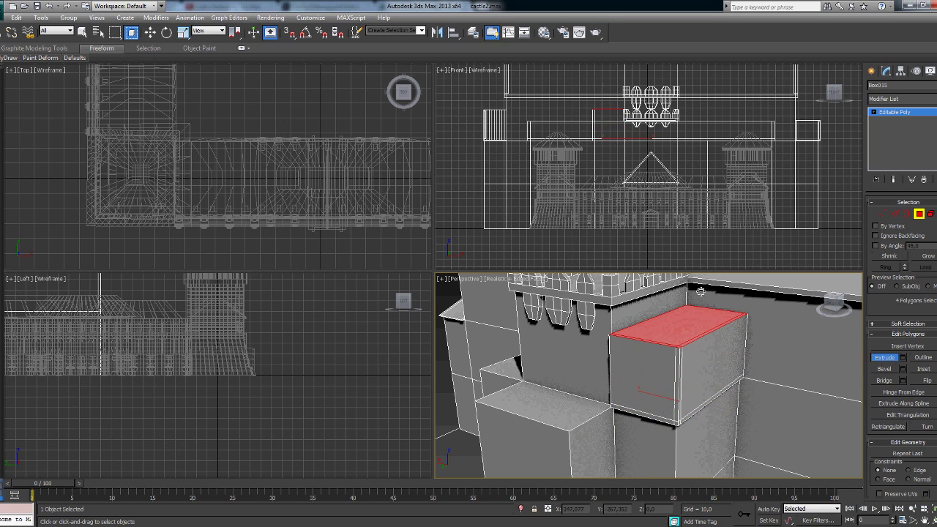
{"action": "middle_click_drag", "start_coordinate": [649, 395], "coordinate": [649, 367], "text": "alt"}
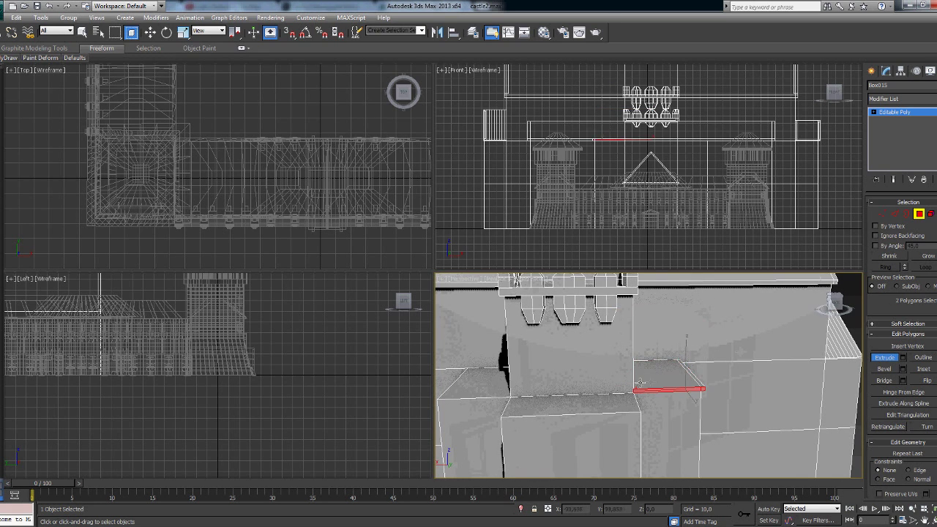
{"action": "key", "text": "r"}
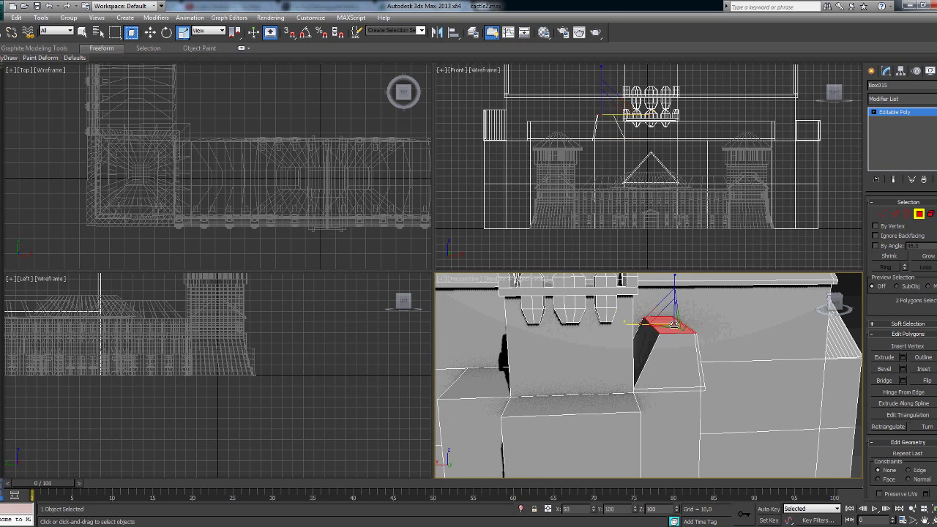
{"action": "mouse_move", "coordinate": [674, 323]}
{"action": "middle_mouse_down", "text": "alt"}
{"action": "mouse_move", "coordinate": [812, 313]}
{"action": "mouse_move", "coordinate": [819, 278]}
{"action": "middle_mouse_up", "text": "alt"}
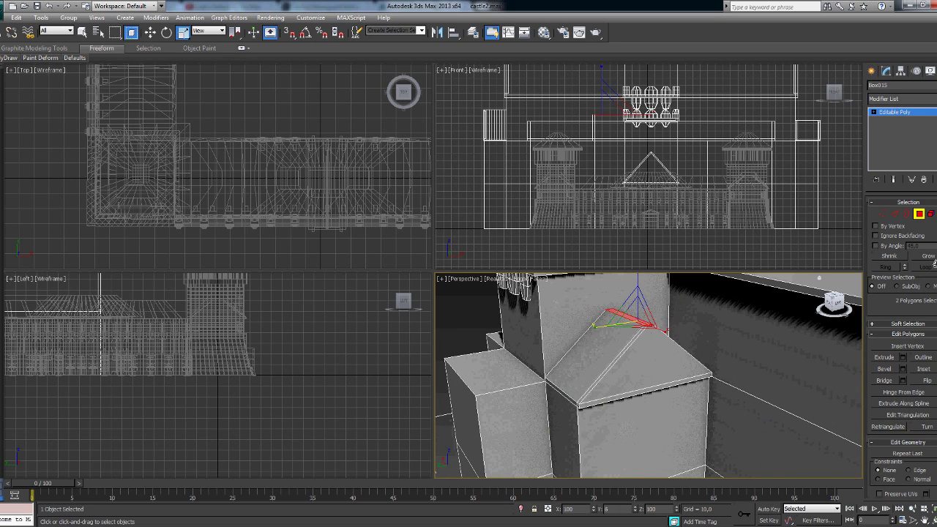
- Select both triangular gable faces and extrude them slightly outward
{"action": "left_click", "coordinate": [645, 366]}
{"action": "left_click", "coordinate": [903, 369]}
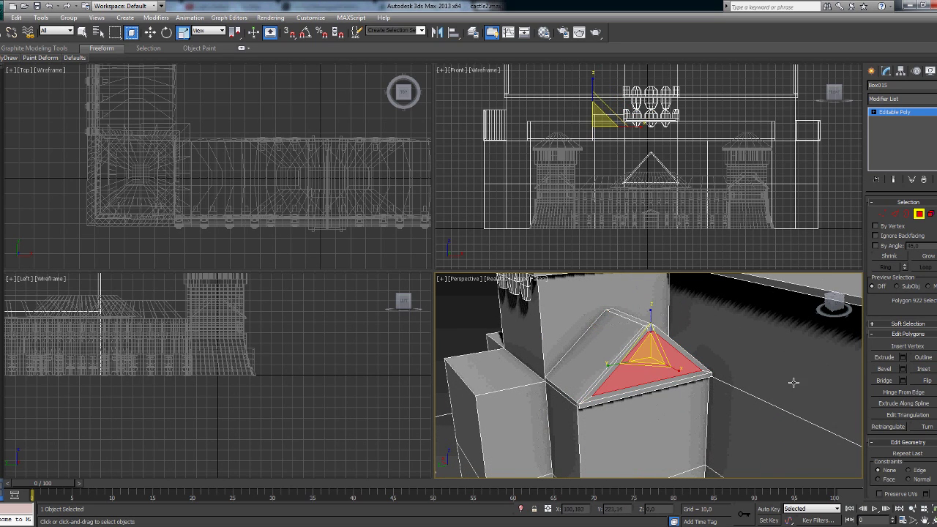
{"action": "left_click", "coordinate": [902, 357]}
{"action": "key", "text": "Escape"}
{"action": "mouse_move", "coordinate": [641, 378]}
{"action": "middle_mouse_down", "text": "alt"}
{"action": "mouse_move", "coordinate": [634, 366]}
{"action": "mouse_move", "coordinate": [718, 356]}
{"action": "mouse_move", "coordinate": [743, 366]}
{"action": "mouse_move", "coordinate": [643, 360]}
{"action": "middle_mouse_up", "text": "alt"}
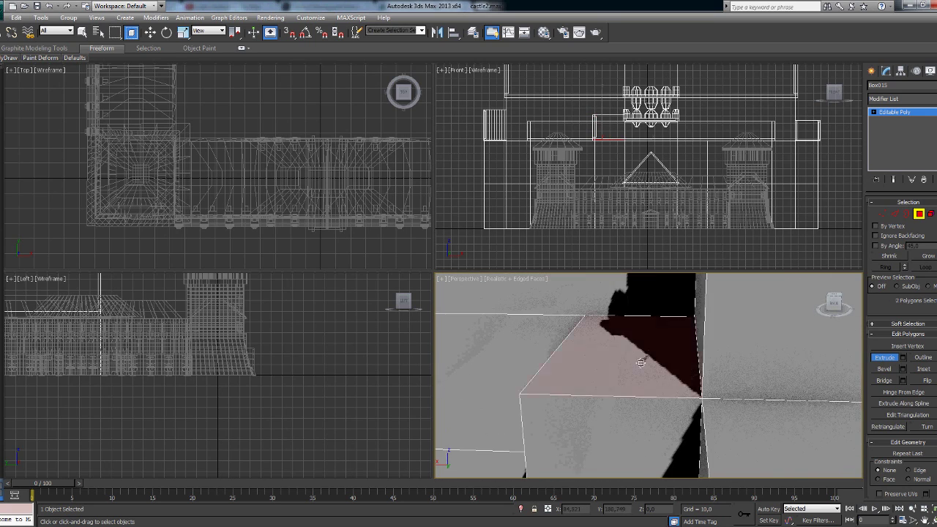
{"action": "left_click", "coordinate": [762, 345]}
{"action": "mouse_move", "coordinate": [761, 344]}
{"action": "middle_mouse_down", "text": "alt"}
{"action": "mouse_move", "coordinate": [711, 396]}
{"action": "mouse_move", "coordinate": [732, 366]}
{"action": "mouse_move", "coordinate": [725, 344]}
{"action": "mouse_move", "coordinate": [715, 379]}
{"action": "mouse_move", "coordinate": [697, 386]}
{"action": "middle_mouse_up", "text": "alt"}
{"action": "left_click", "coordinate": [725, 344]}
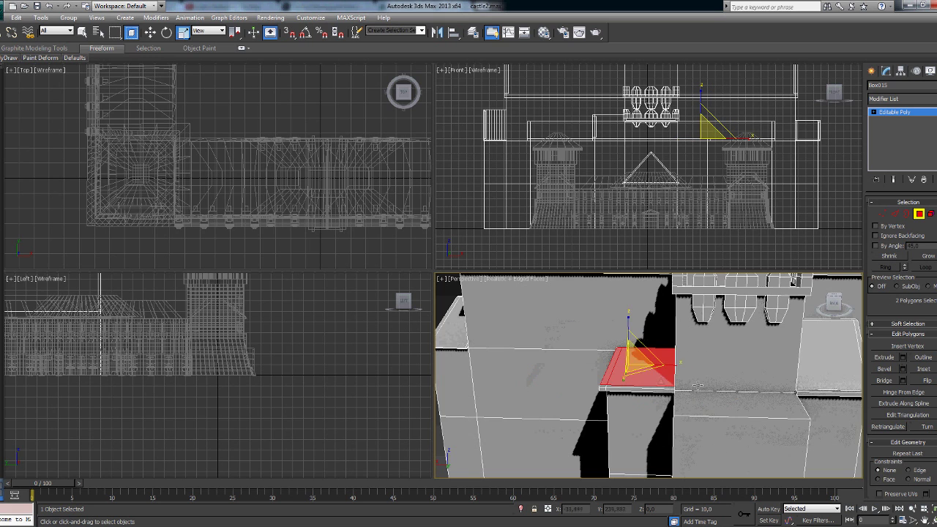
{"action": "key", "text": "shift+e"}
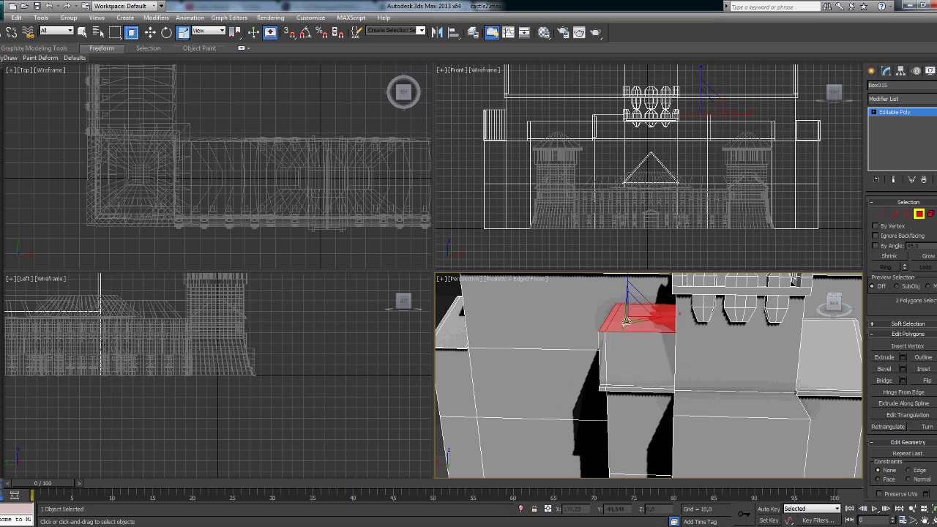
{"action": "middle_click_drag", "start_coordinate": [811, 312], "coordinate": [399, 365], "text": "alt"}
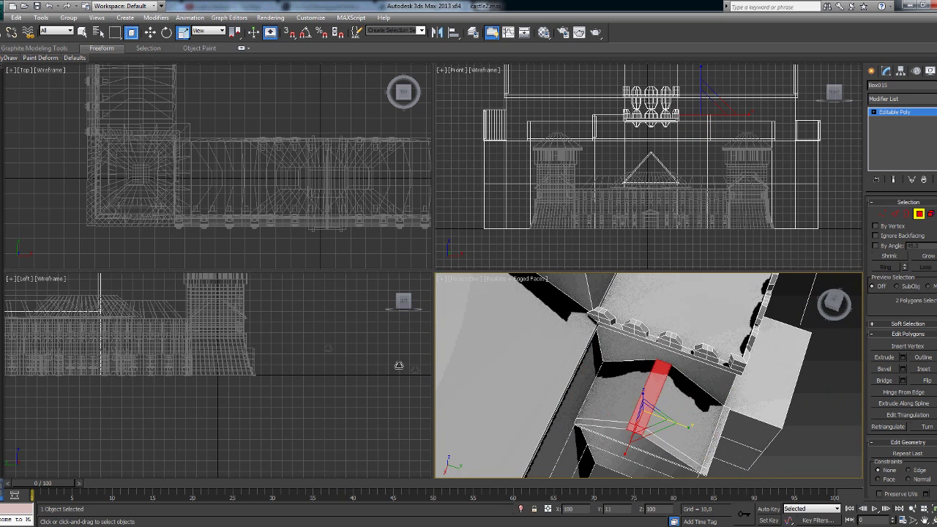
{"action": "mouse_move", "coordinate": [848, 283]}
{"action": "middle_mouse_down", "text": "alt"}
{"action": "mouse_move", "coordinate": [660, 398]}
{"action": "mouse_move", "coordinate": [795, 398]}
{"action": "middle_mouse_up", "text": "alt"}
{"action": "left_click_drag", "start_coordinate": [795, 398], "coordinate": [764, 387]}
- Select the block's flat top face and enlarge it slightly
{"action": "middle_click_drag", "start_coordinate": [764, 387], "coordinate": [627, 420], "text": "alt"}
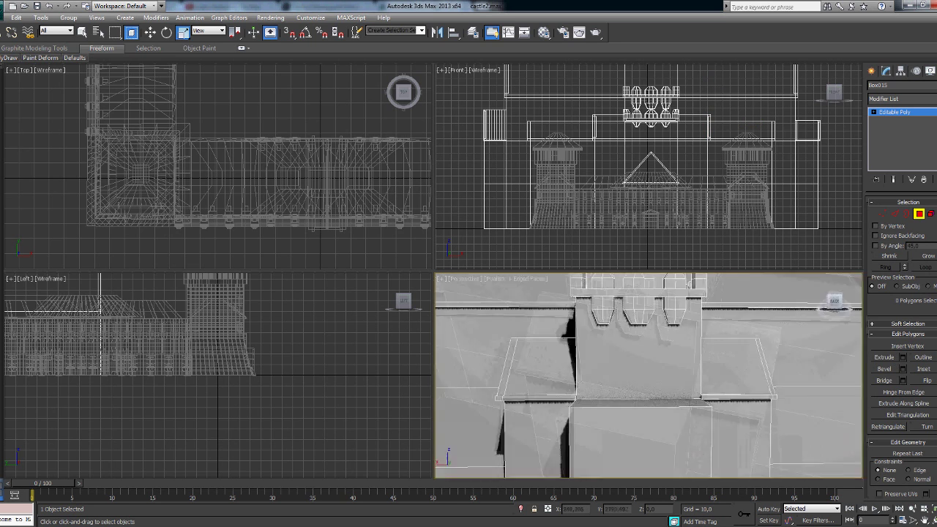
{"action": "left_click", "coordinate": [626, 420]}
{"action": "key", "text": "z"}
{"action": "left_click", "coordinate": [886, 358]}
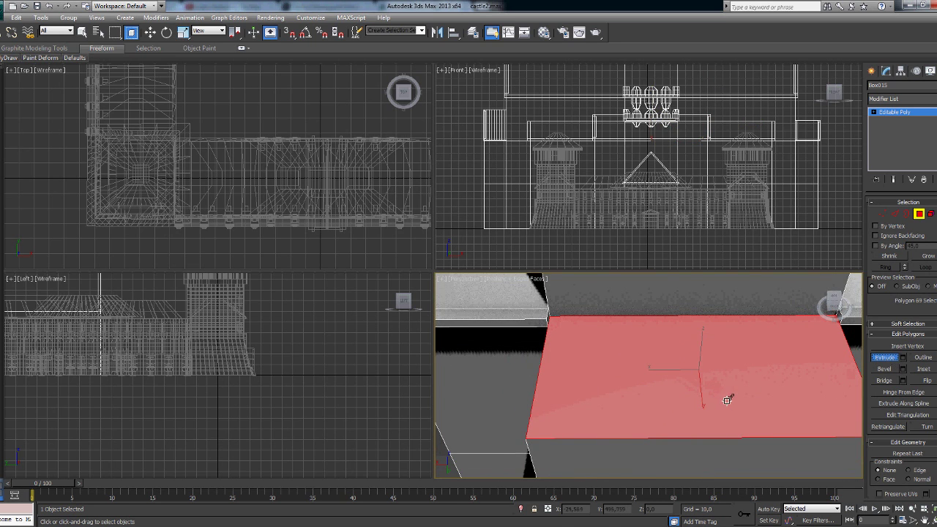
{"action": "scroll", "coordinate": [727, 400], "scroll_direction": "down", "scroll_amount": 5}
{"action": "scroll", "coordinate": [711, 377], "scroll_direction": "down", "scroll_amount": 4}
{"action": "mouse_move", "coordinate": [712, 377]}
{"action": "middle_mouse_down", "text": "alt"}
{"action": "mouse_move", "coordinate": [638, 345]}
{"action": "mouse_move", "coordinate": [608, 355]}
{"action": "mouse_move", "coordinate": [726, 413]}
{"action": "middle_mouse_up", "text": "alt"}
{"action": "scroll", "coordinate": [649, 376], "scroll_direction": "up", "scroll_amount": 5}
{"action": "scroll", "coordinate": [649, 375], "scroll_direction": "down", "scroll_amount": 5}
{"action": "scroll", "coordinate": [725, 405], "scroll_direction": "up", "scroll_amount": 5}
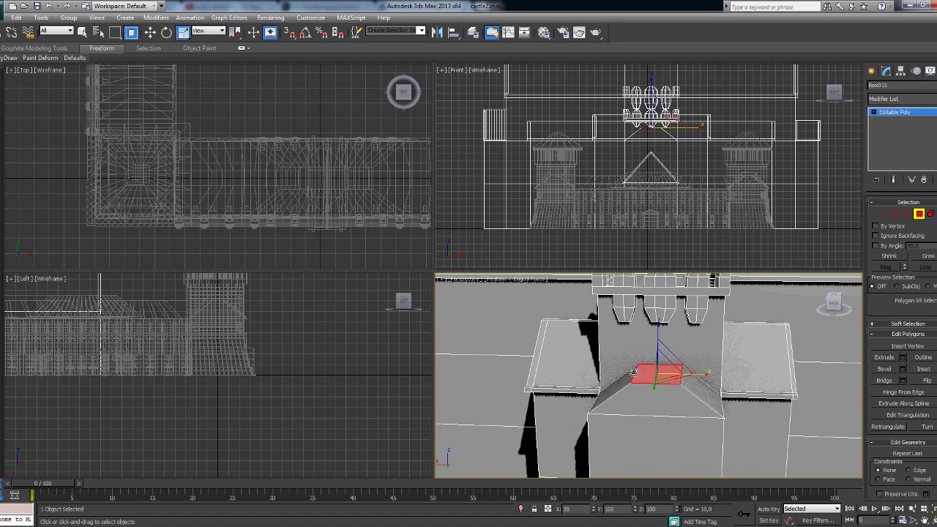
{"action": "key", "text": "z"}
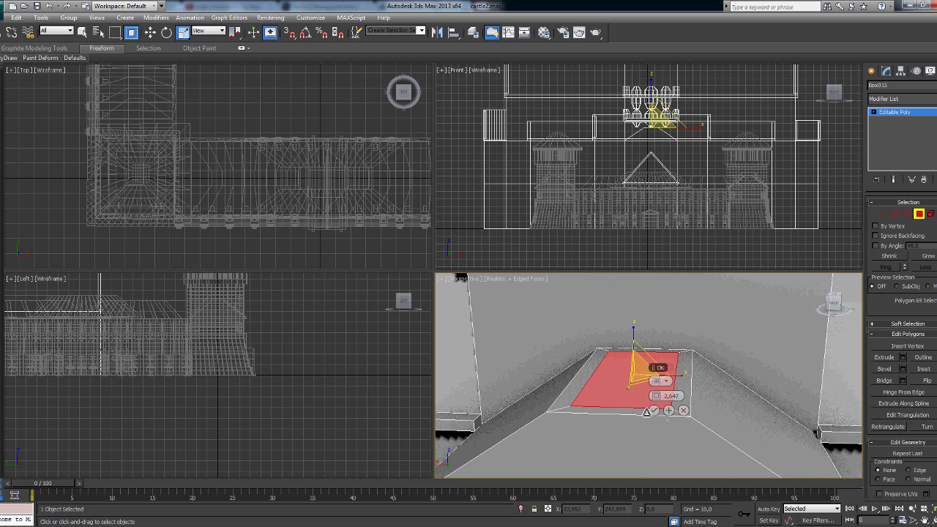
{"action": "left_click_drag", "start_coordinate": [628, 392], "coordinate": [628, 393]}
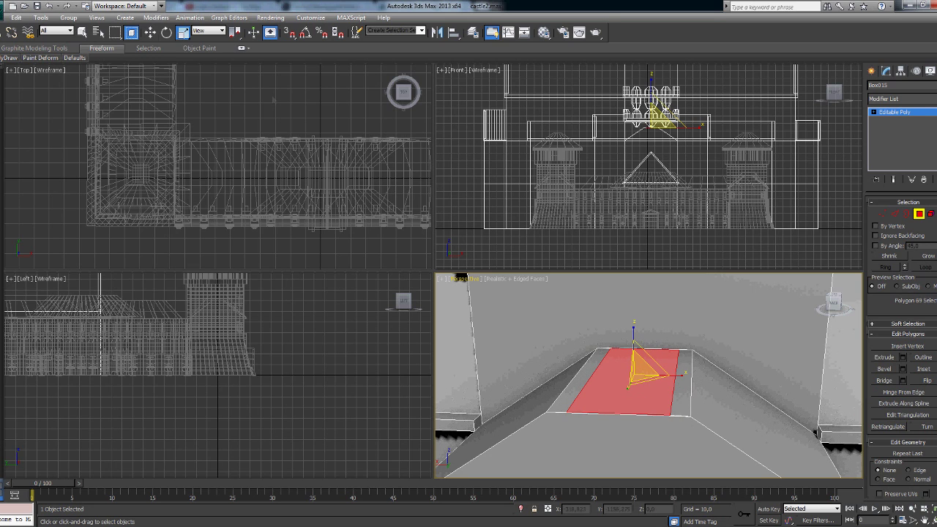
- Extrude the two edge strips into low walls and divide them with 12 connecting edges
{"action": "left_click", "coordinate": [576, 394]}
{"action": "left_click", "coordinate": [885, 356]}
{"action": "left_click_drag", "start_coordinate": [681, 410], "coordinate": [682, 387]}
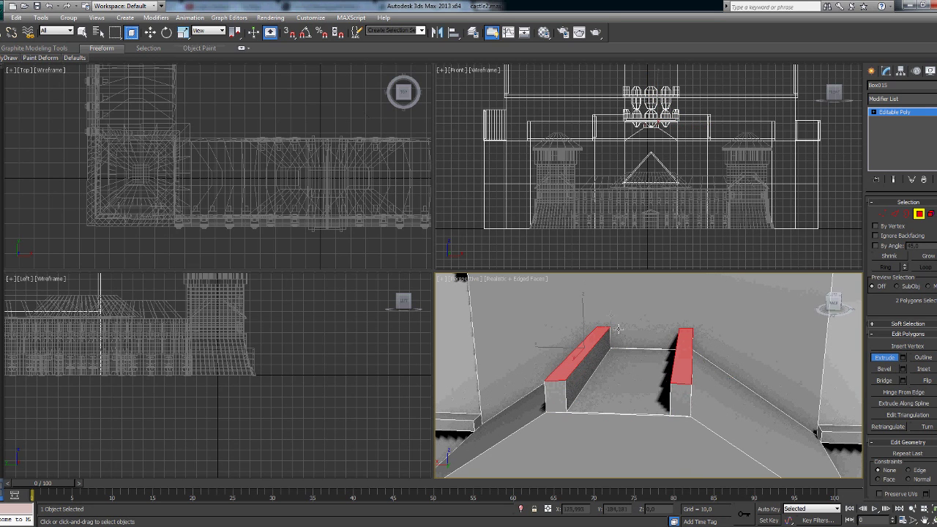
{"action": "middle_click_drag", "start_coordinate": [619, 330], "coordinate": [651, 331], "text": "alt"}
{"action": "key", "text": "2"}
{"action": "mouse_move", "coordinate": [651, 293]}
{"action": "middle_mouse_down", "text": "alt"}
{"action": "mouse_move", "coordinate": [569, 356]}
{"action": "mouse_move", "coordinate": [665, 397]}
{"action": "middle_mouse_up", "text": "alt"}
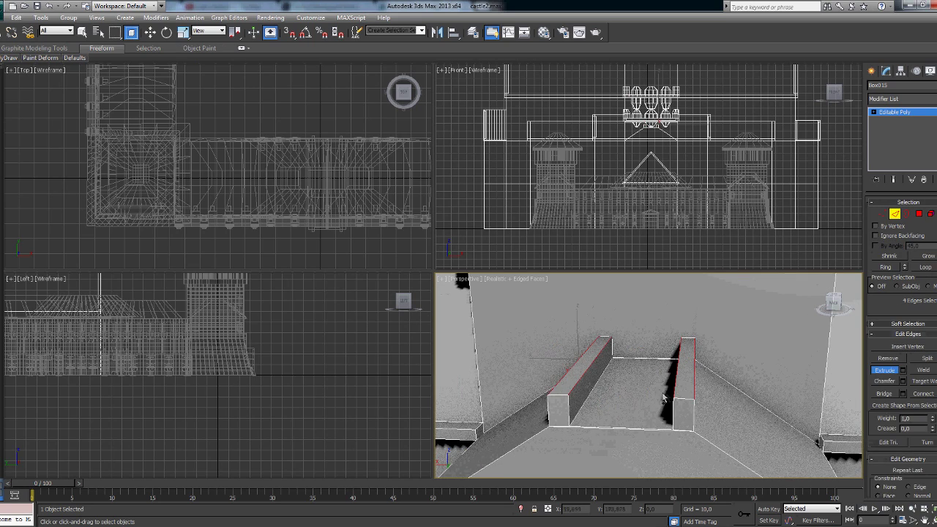
{"action": "key", "text": "ctrl+shift+e"}
- Select alternate wall segments and extrude them upward into tall merlons
{"action": "left_click", "coordinate": [919, 213]}
{"action": "middle_click_drag", "start_coordinate": [644, 367], "coordinate": [713, 364], "text": "alt"}
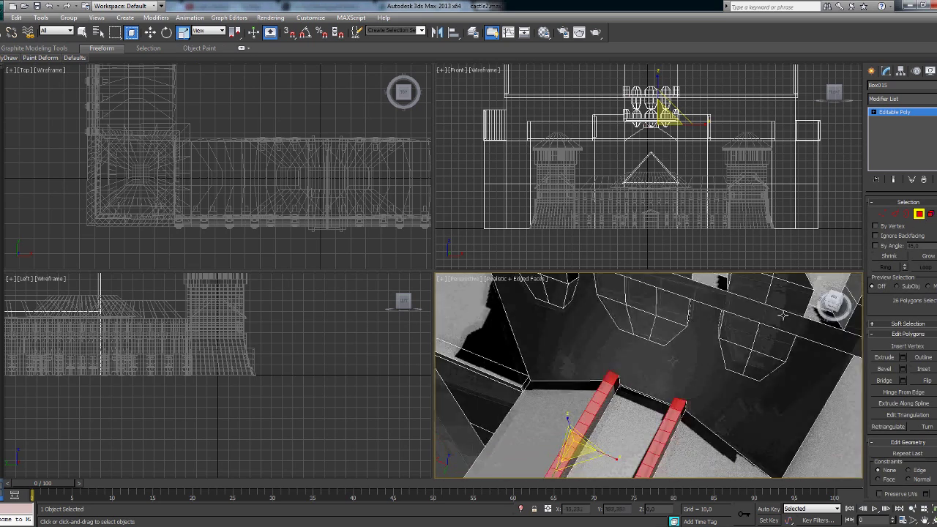
{"action": "mouse_move", "coordinate": [678, 427]}
{"action": "middle_mouse_down", "text": "alt"}
{"action": "mouse_move", "coordinate": [688, 395]}
{"action": "mouse_move", "coordinate": [645, 366]}
{"action": "middle_mouse_up", "text": "alt"}
{"action": "left_click", "coordinate": [707, 410], "text": "alt"}
{"action": "left_click", "coordinate": [743, 315], "text": "alt"}
{"action": "key", "text": "shift+e"}
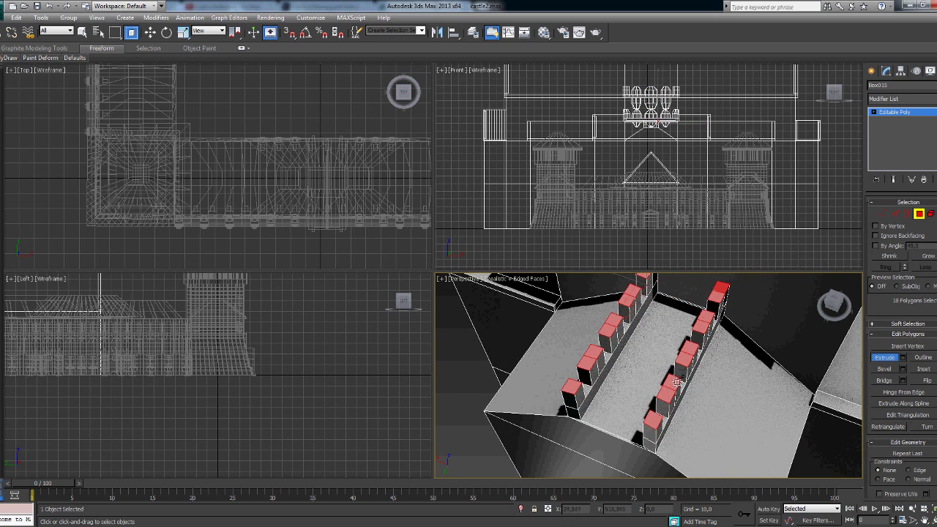
{"action": "left_click_drag", "start_coordinate": [569, 390], "coordinate": [600, 369]}
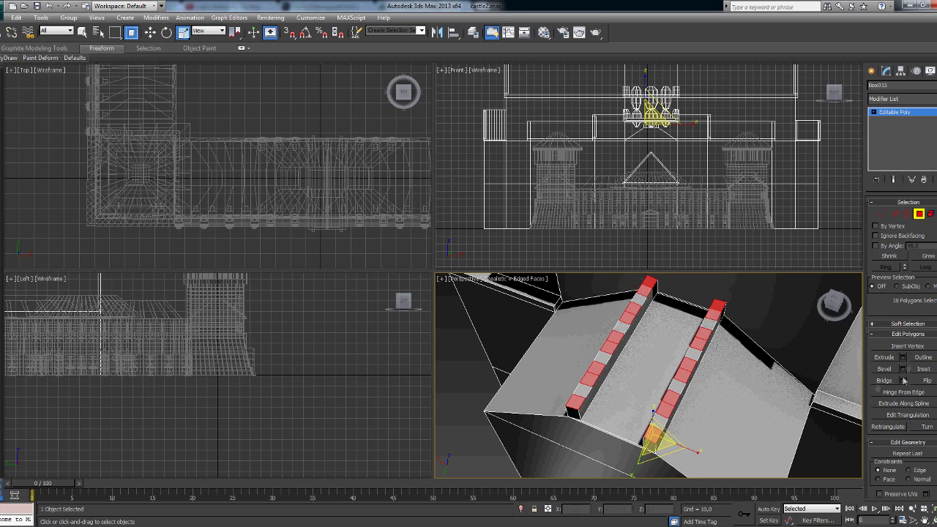
{"action": "key", "text": "shift+e"}
{"action": "middle_click_drag", "start_coordinate": [451, 424], "coordinate": [659, 411], "text": "alt"}
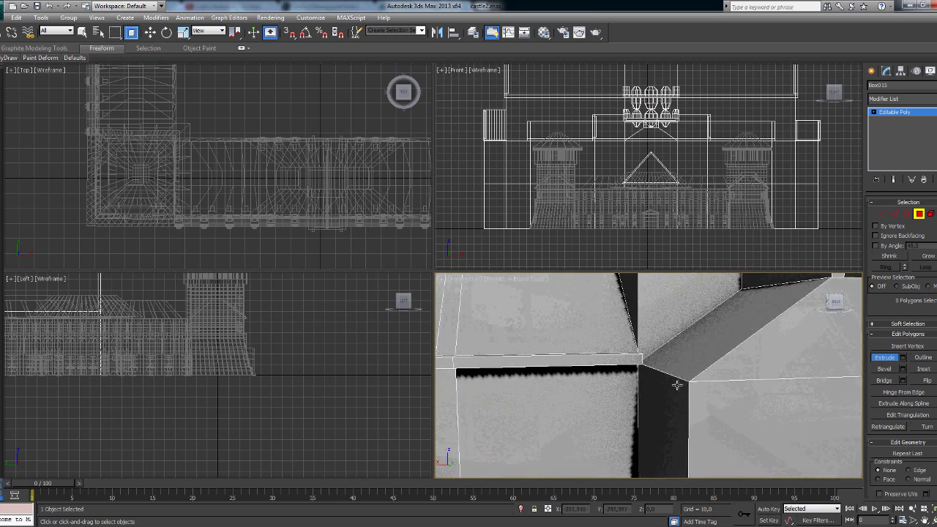
- Select the floor face behind the front wall and extrude it downward
{"action": "left_click", "coordinate": [659, 425]}
{"action": "scroll", "coordinate": [835, 411], "scroll_direction": "down", "scroll_amount": 5}
{"action": "scroll", "coordinate": [835, 412], "scroll_direction": "up", "scroll_amount": 5}
{"action": "left_click", "coordinate": [623, 398]}
{"action": "key", "text": "shift+e"}
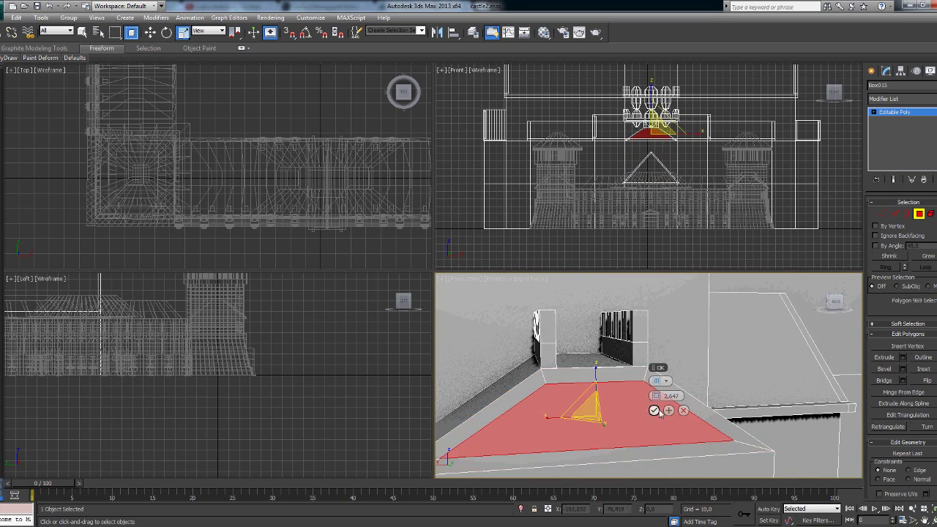
{"action": "left_click_drag", "start_coordinate": [627, 406], "coordinate": [631, 392]}
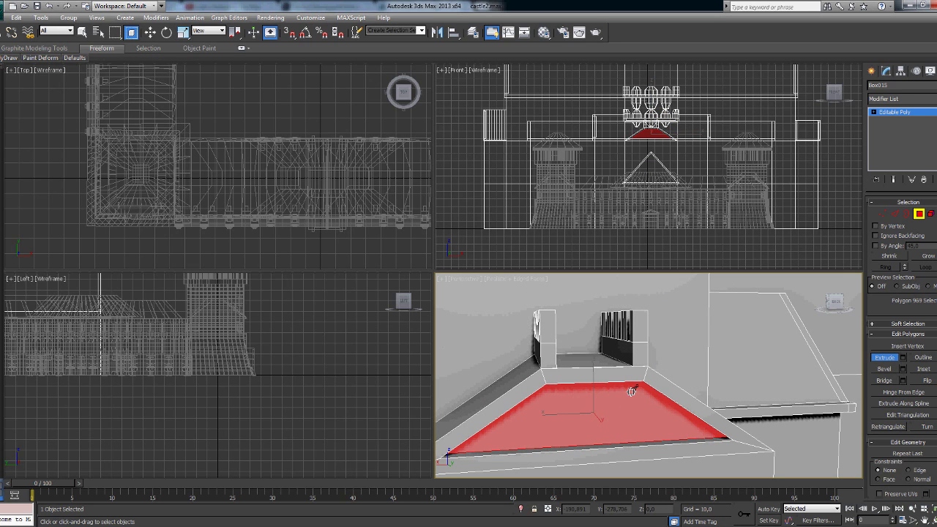
- Add the top and right rim strips to the selection
{"action": "mouse_move", "coordinate": [632, 391]}
{"action": "middle_mouse_down", "text": "alt"}
{"action": "mouse_move", "coordinate": [701, 360]}
{"action": "mouse_move", "coordinate": [595, 315]}
{"action": "middle_mouse_up", "text": "alt"}
{"action": "left_click", "coordinate": [595, 317], "text": "ctrl"}
{"action": "left_click", "coordinate": [677, 343], "text": "ctrl"}
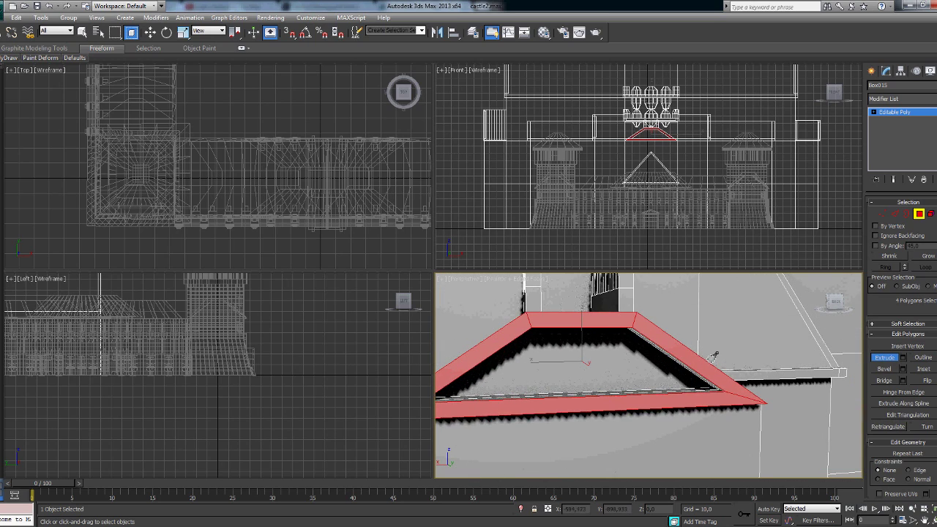
{"action": "scroll", "coordinate": [706, 360], "scroll_direction": "down", "scroll_amount": 5}
{"action": "scroll", "coordinate": [839, 441], "scroll_direction": "down", "scroll_amount": 5}
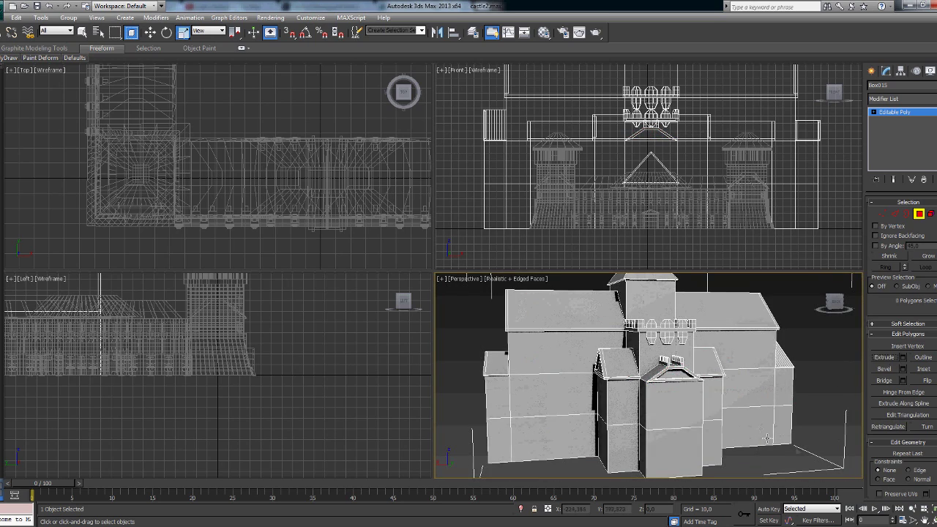
- Clear the selection and frame the whole castle in the perspective view
{"action": "scroll", "coordinate": [767, 438], "scroll_direction": "down", "scroll_amount": 3}
{"action": "mouse_move", "coordinate": [767, 438]}
{"action": "middle_mouse_down", "text": "alt"}
{"action": "mouse_move", "coordinate": [806, 395]}
{"action": "mouse_move", "coordinate": [842, 381]}
{"action": "middle_mouse_up", "text": "alt"}
{"action": "left_click", "coordinate": [804, 356]}
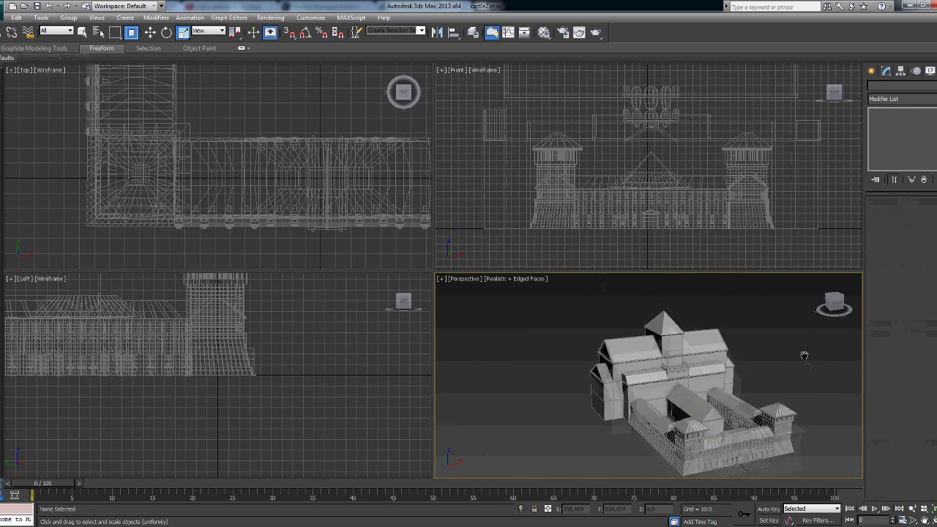
{"action": "scroll", "coordinate": [805, 355], "scroll_direction": "up", "scroll_amount": 5}
{"action": "scroll", "coordinate": [789, 359], "scroll_direction": "down", "scroll_amount": 5}
{"action": "middle_click_drag", "start_coordinate": [789, 359], "coordinate": [713, 382], "text": "alt"}
{"action": "scroll", "coordinate": [713, 383], "scroll_direction": "up", "scroll_amount": 5}
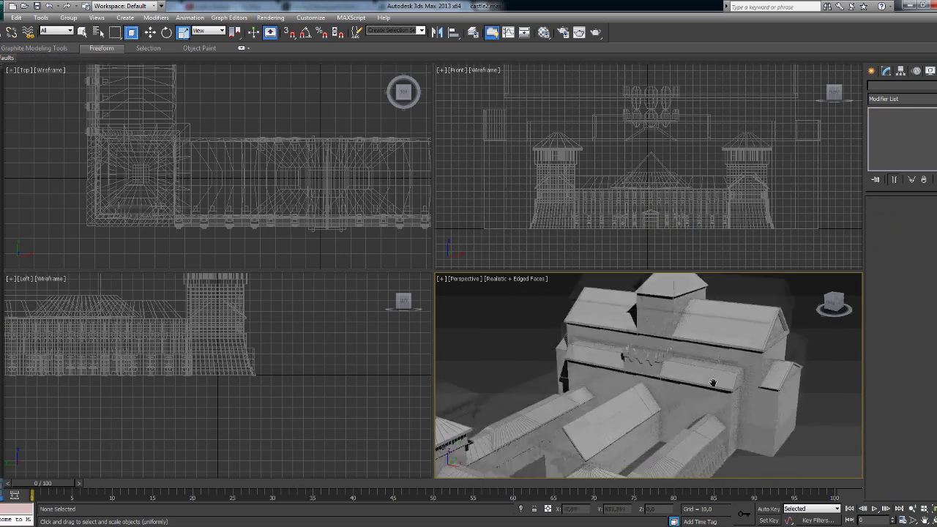
{"action": "scroll", "coordinate": [713, 382], "scroll_direction": "down", "scroll_amount": 3}
{"action": "scroll", "coordinate": [714, 383], "scroll_direction": "down", "scroll_amount": 4}
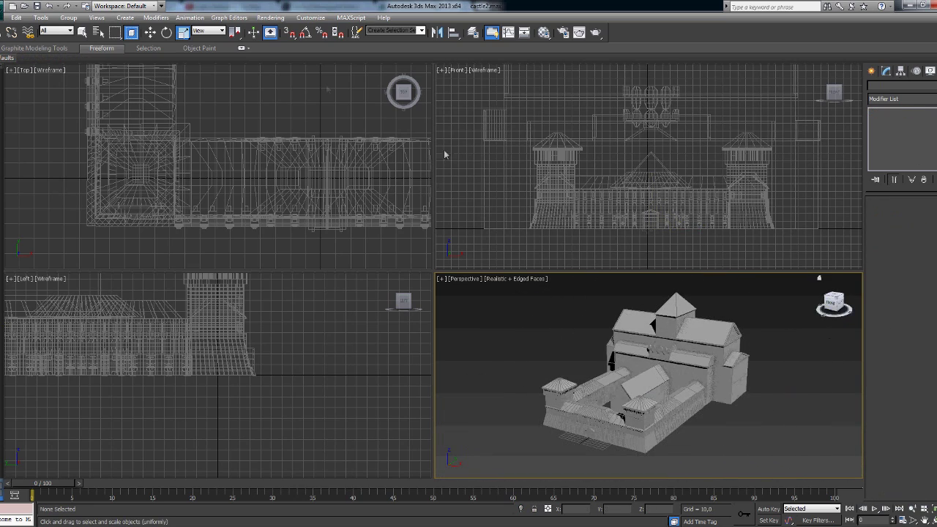
- Render the perspective view and name the image render 5.jpg in the castle 2 folder
{"action": "left_click", "coordinate": [270, 17]}
{"action": "left_click", "coordinate": [278, 24]}
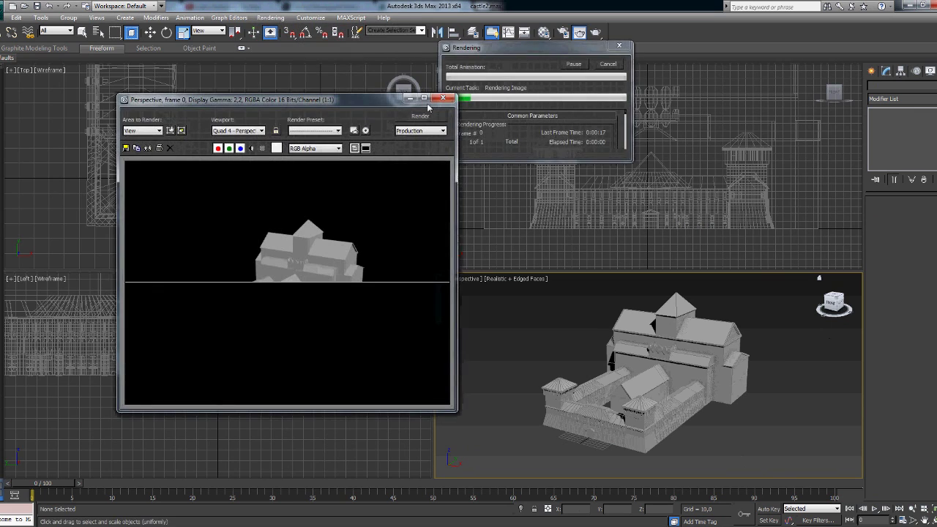
{"action": "left_click", "coordinate": [125, 148]}
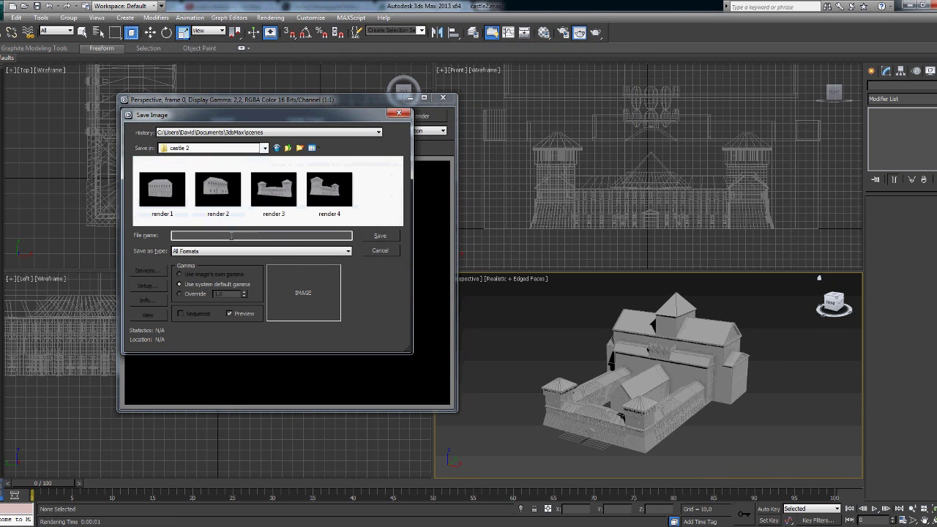
{"action": "type", "text": "render 5.jpg"}
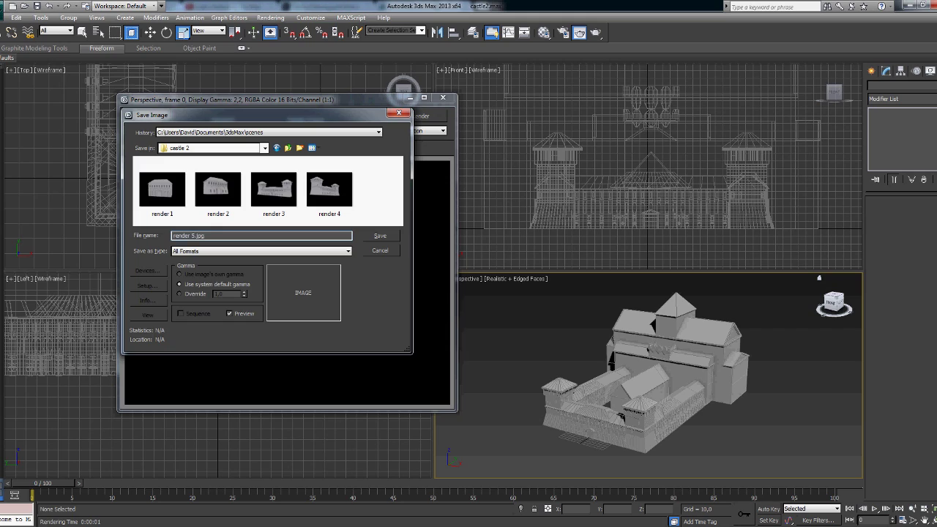